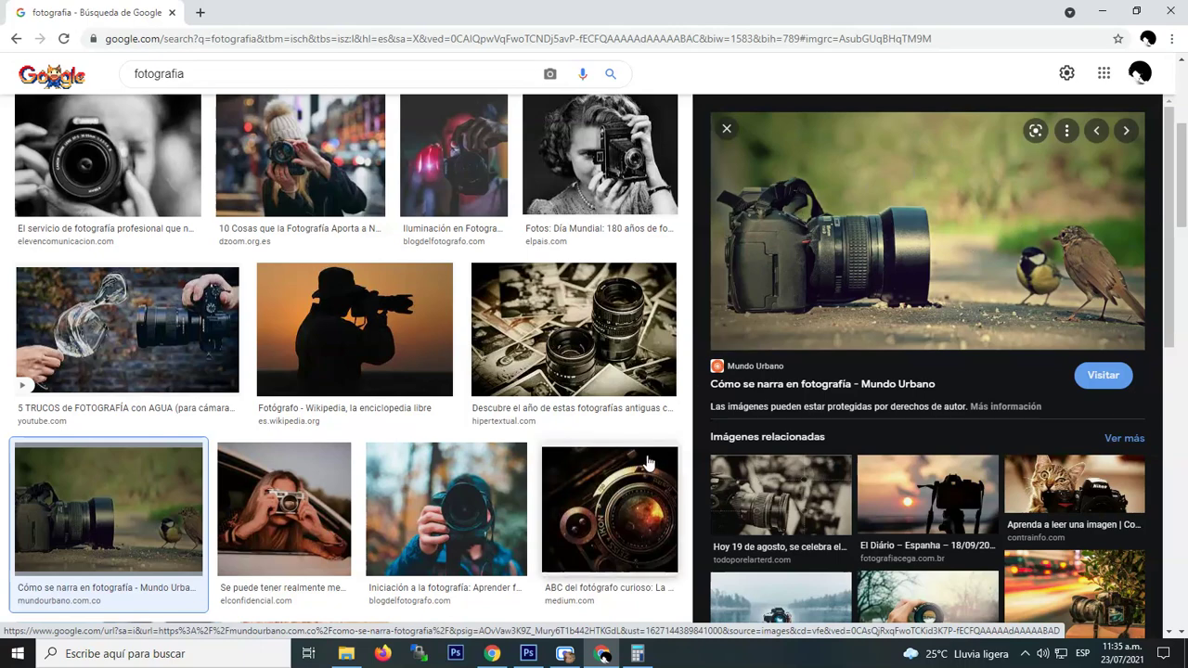
Step: Switch from the Google Images camera-and-birds result to the empty Photoshop workspace
click(528, 654)
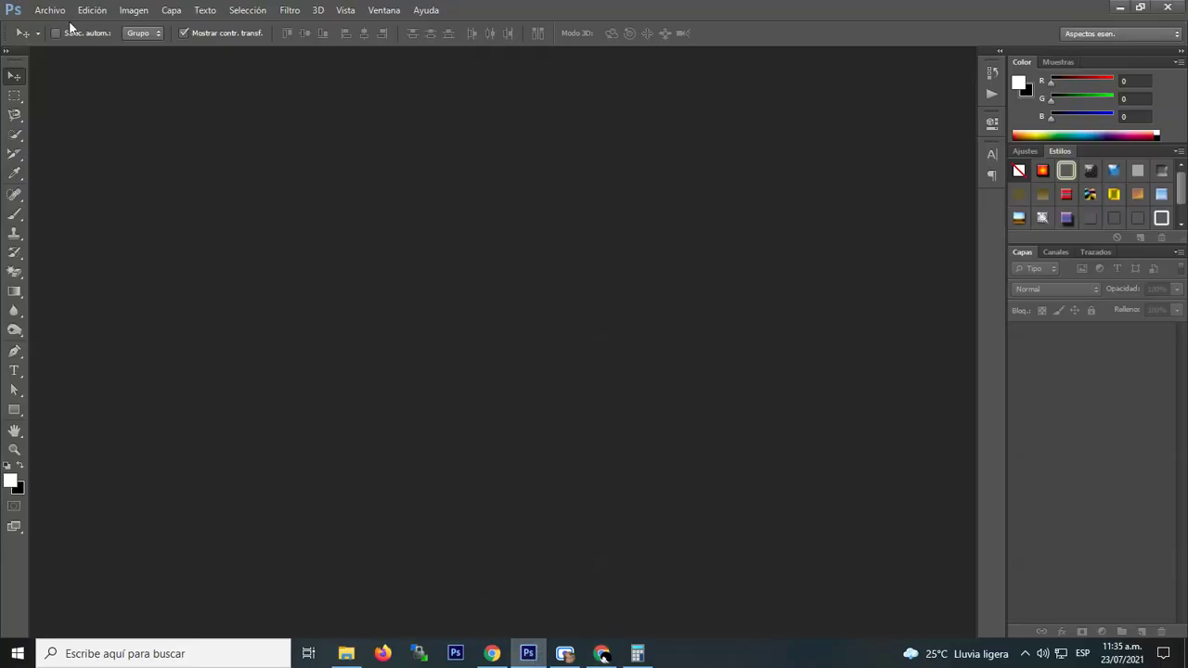
Step: Start from the Instagram square preset and widen it to 3240 px for a 3240 × 1080 document
click(50, 10)
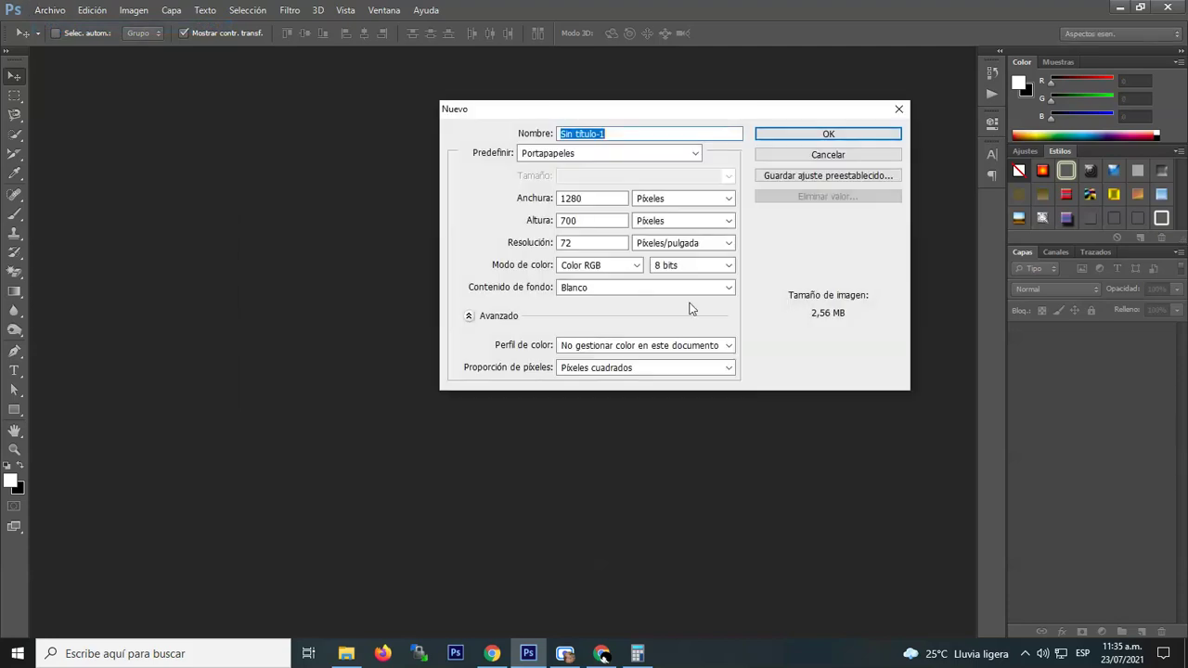
click(613, 154)
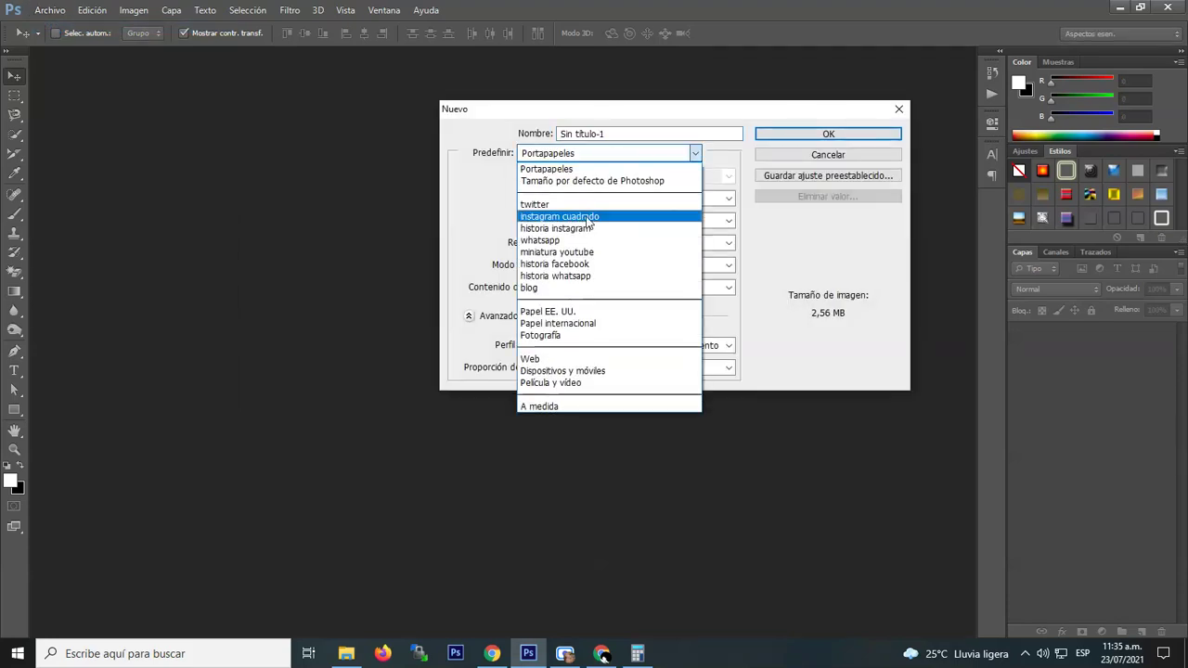
click(587, 216)
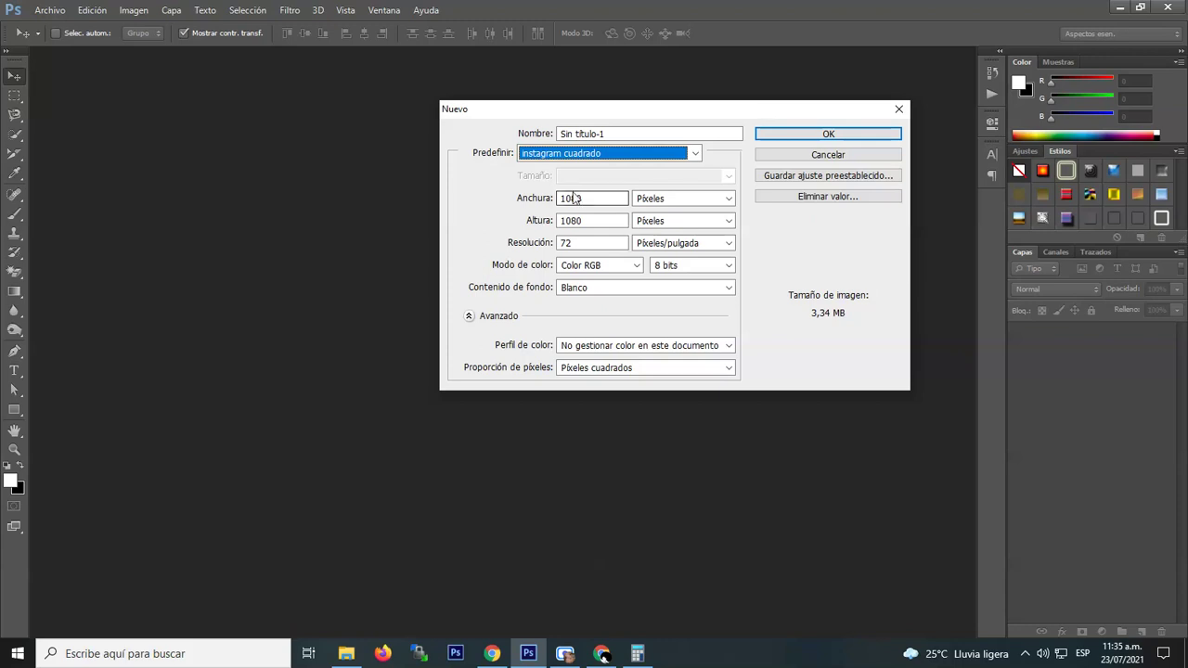
click(638, 654)
click(580, 201)
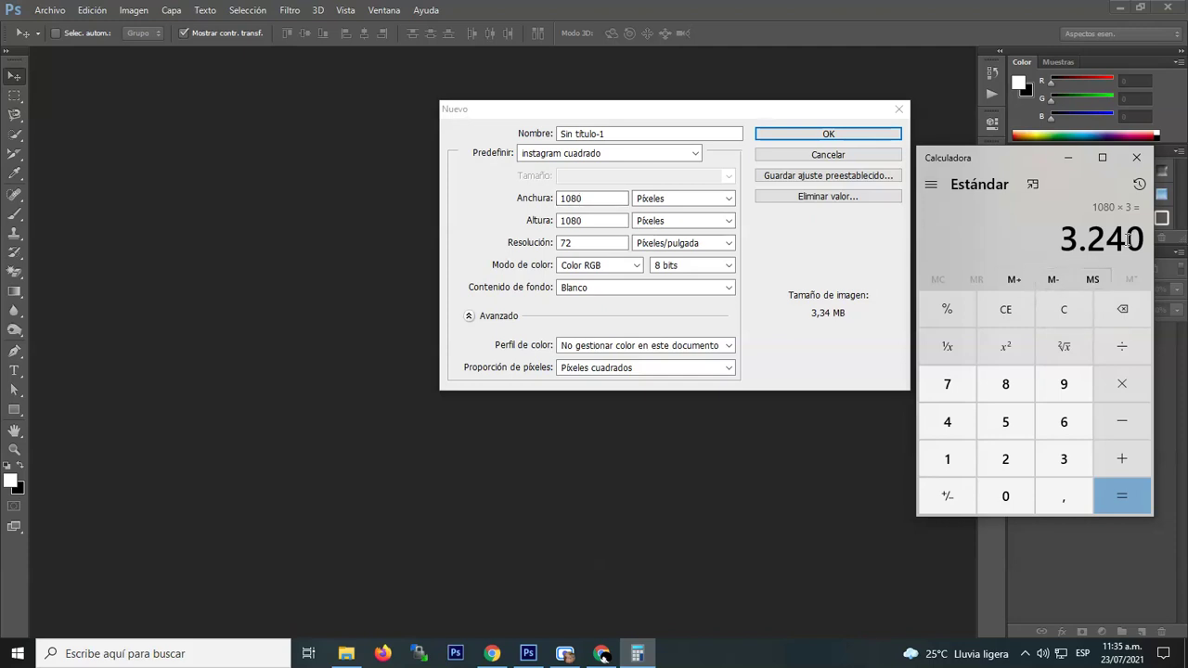
click(509, 201)
click(541, 201)
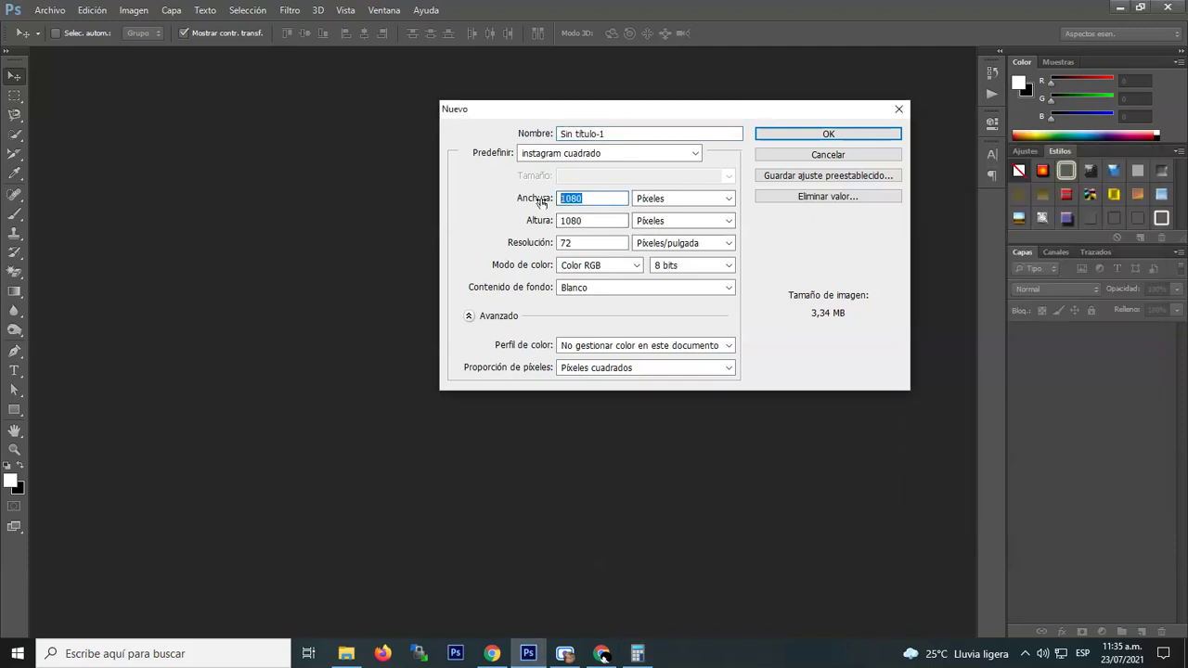
text(3240)
click(829, 134)
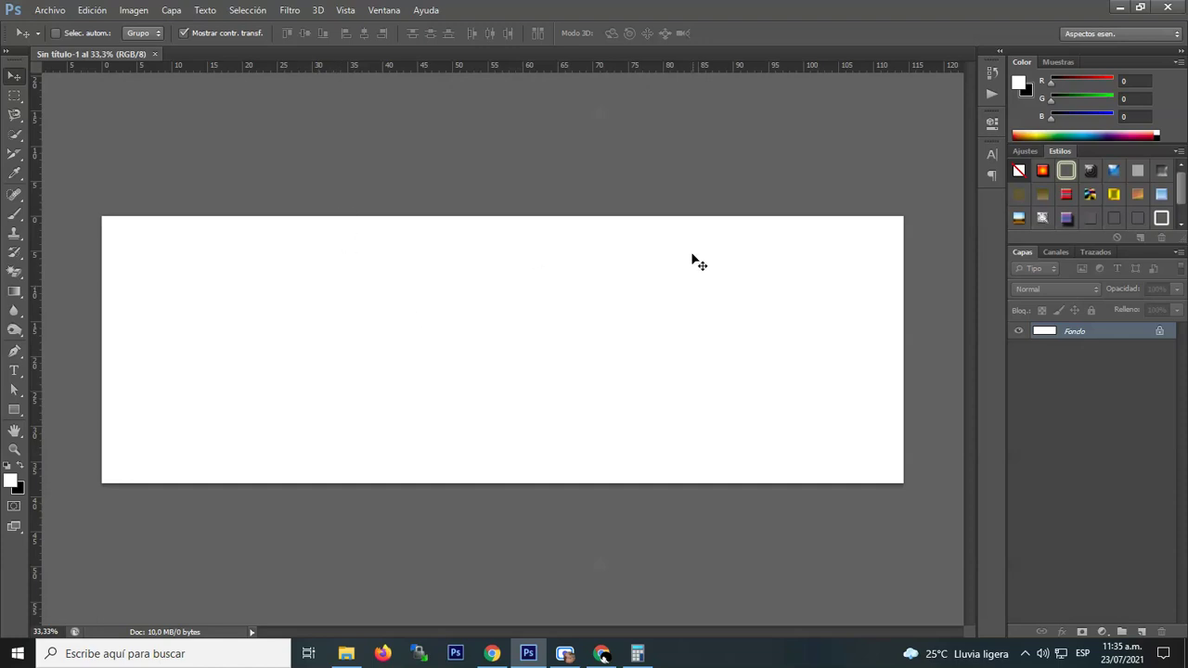
click(17, 162)
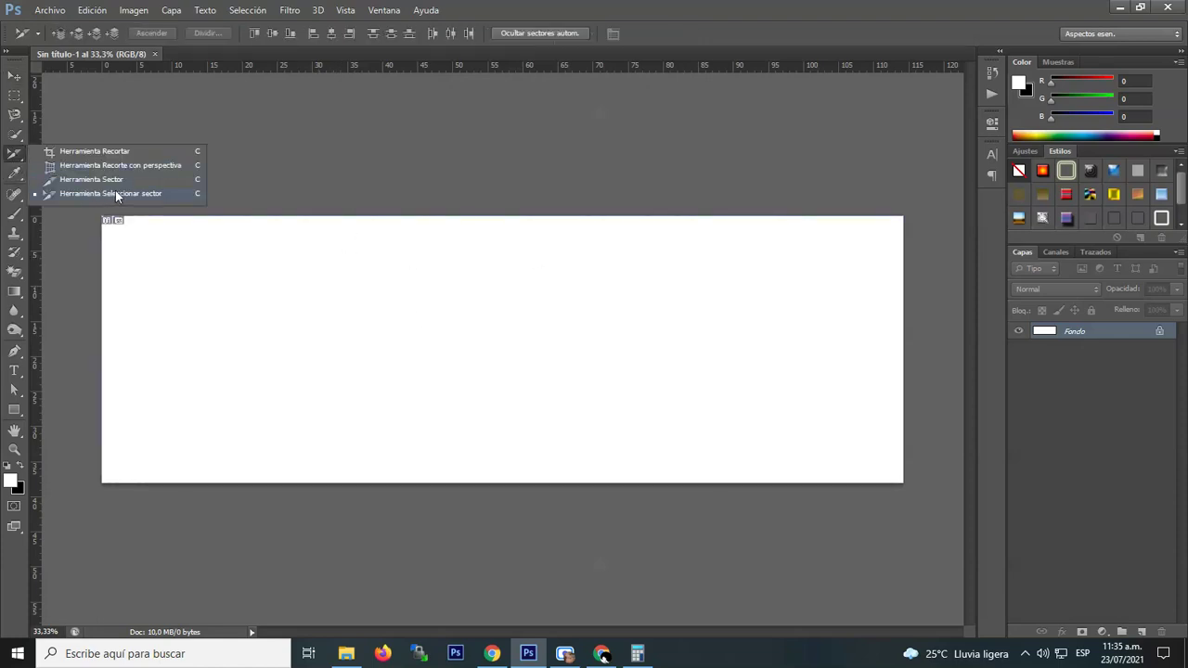
Step: Divide the canvas vertically into three equal slices with Dividir sector
click(132, 195)
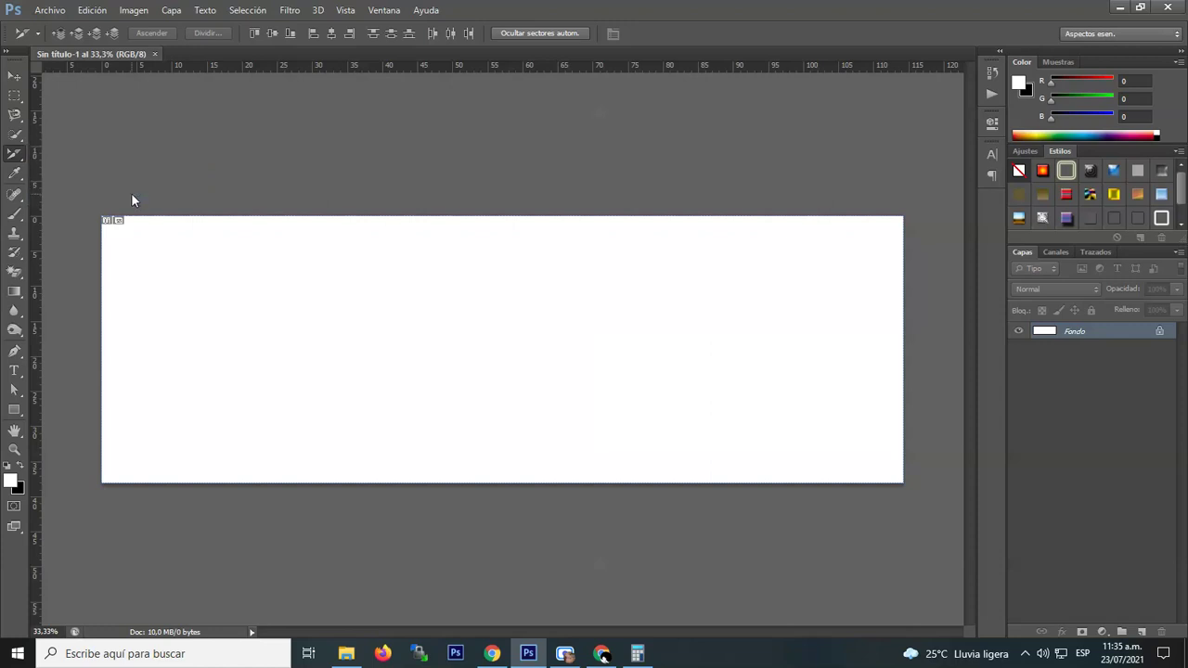
right_click(445, 284)
click(521, 364)
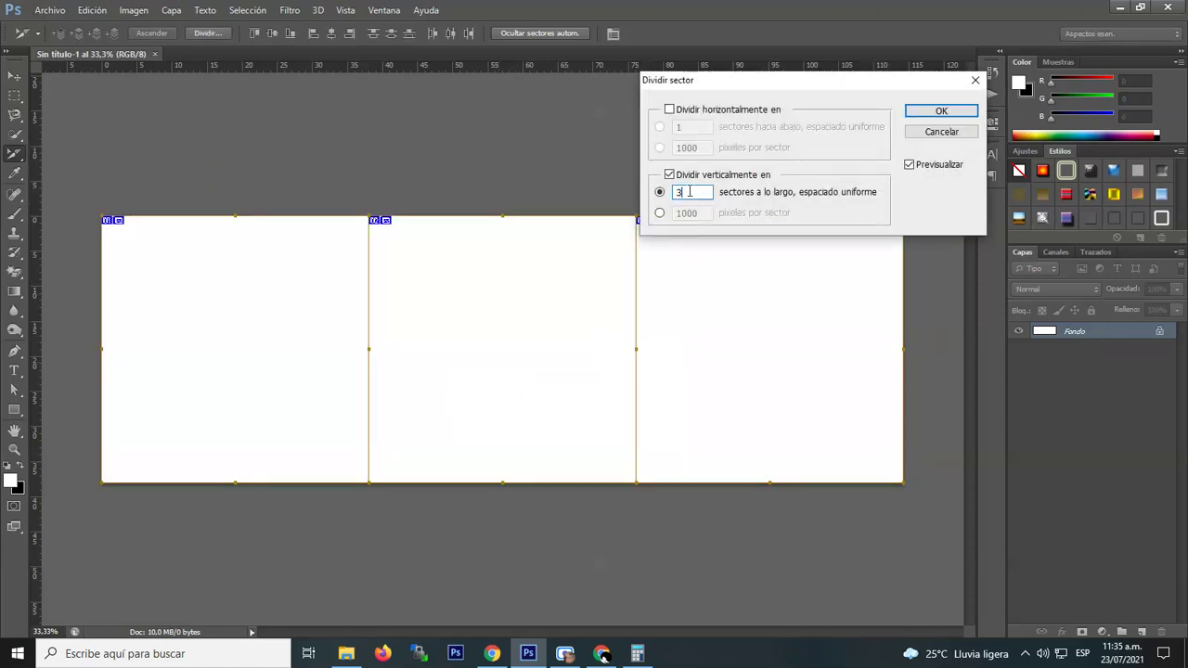
text(1)
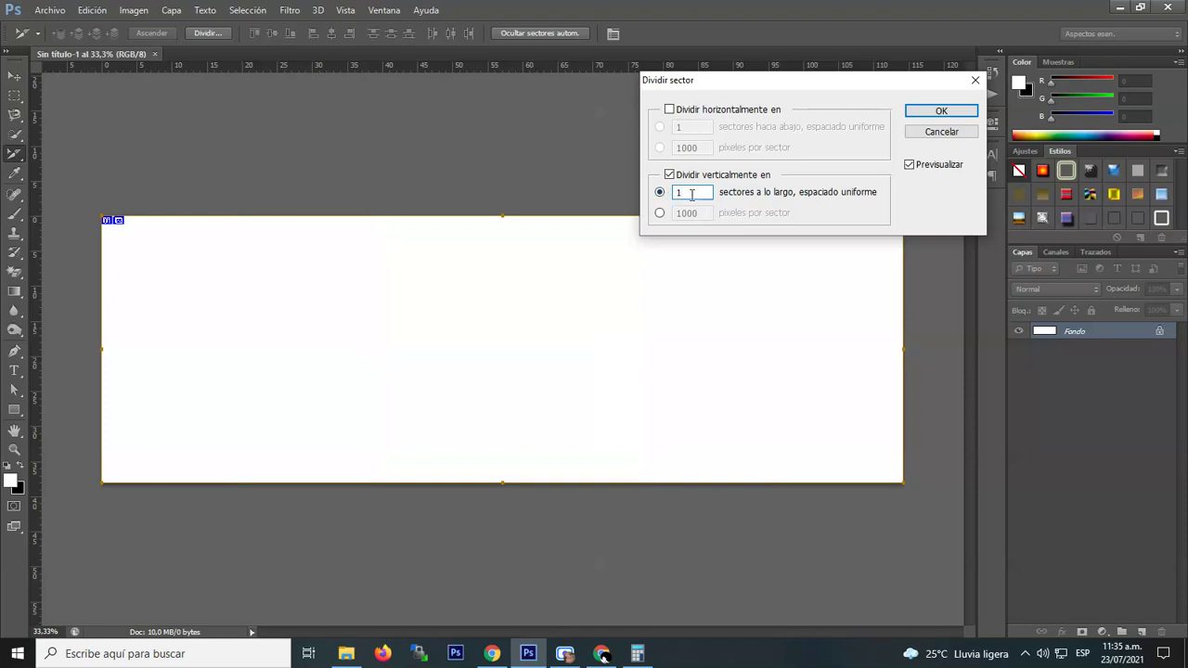
text(2)
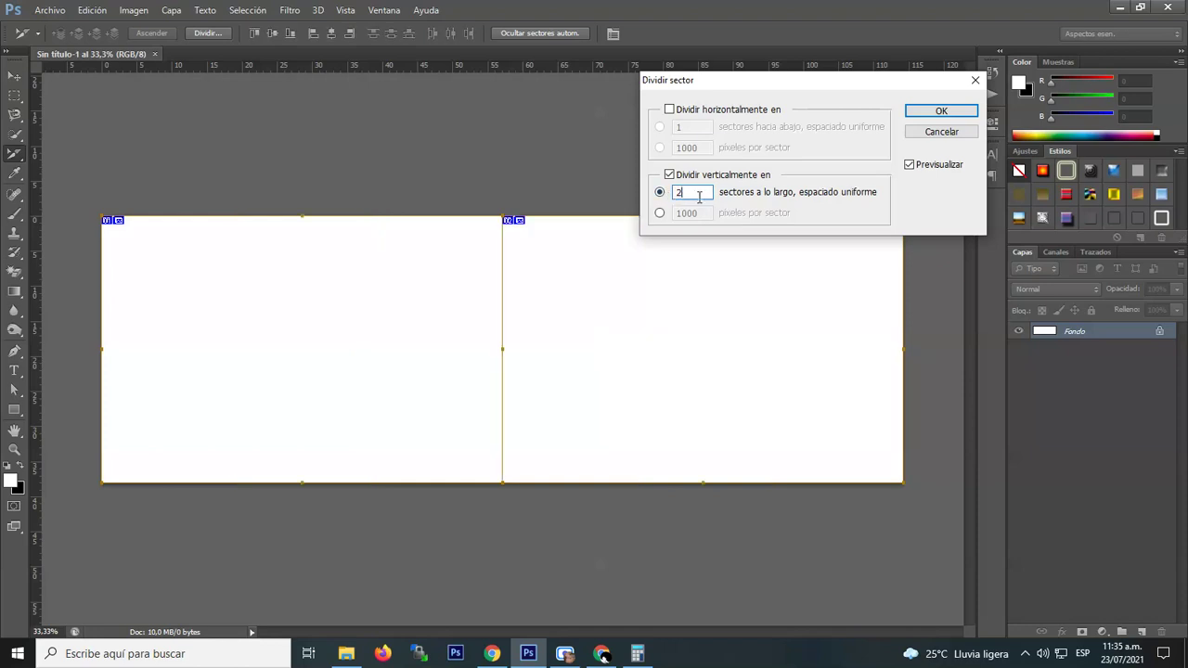
text(3)
click(935, 113)
click(940, 112)
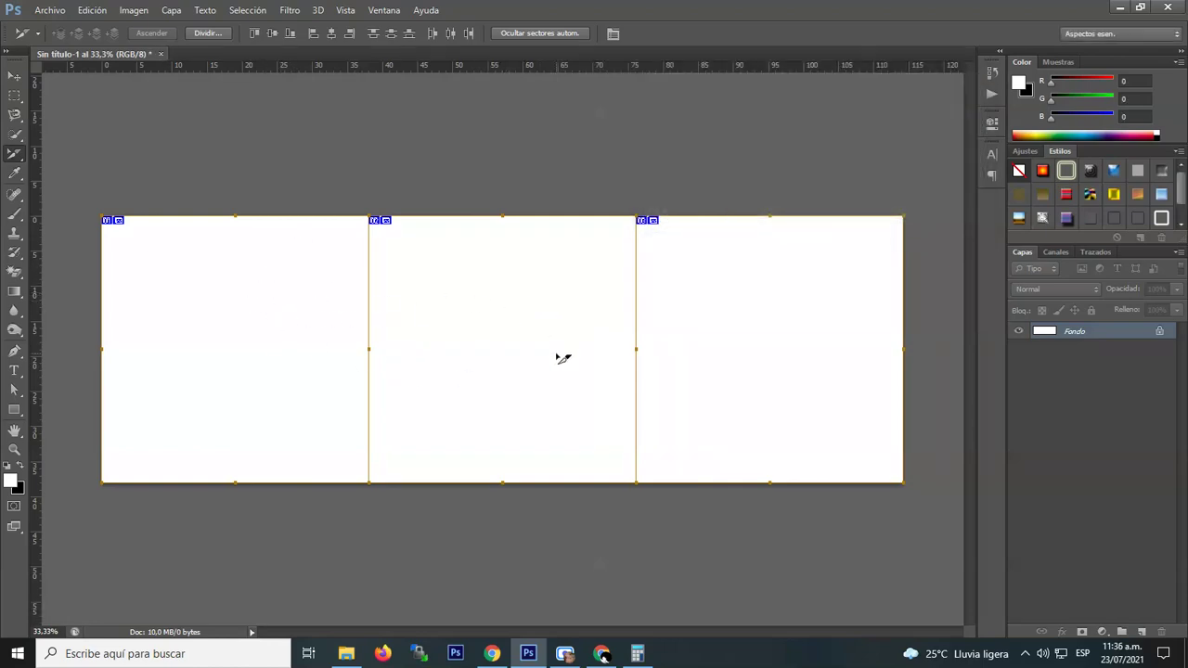
Step: Copy the camera-and-birds photo from the Chrome image results
click(602, 655)
right_click(905, 201)
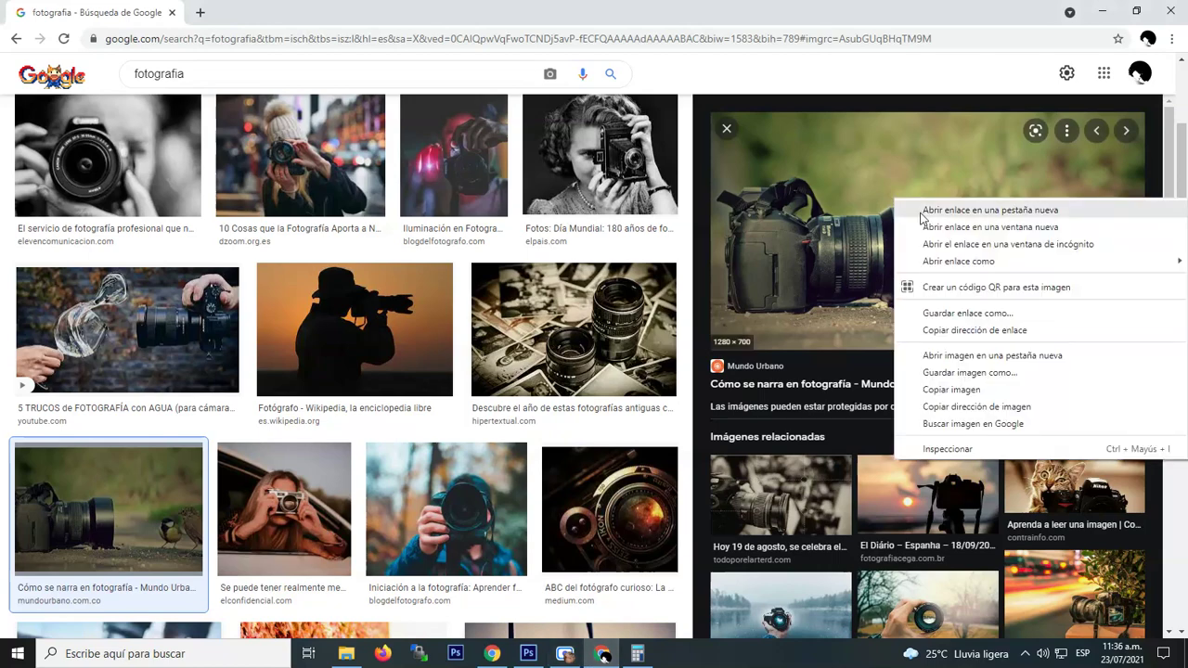
click(958, 391)
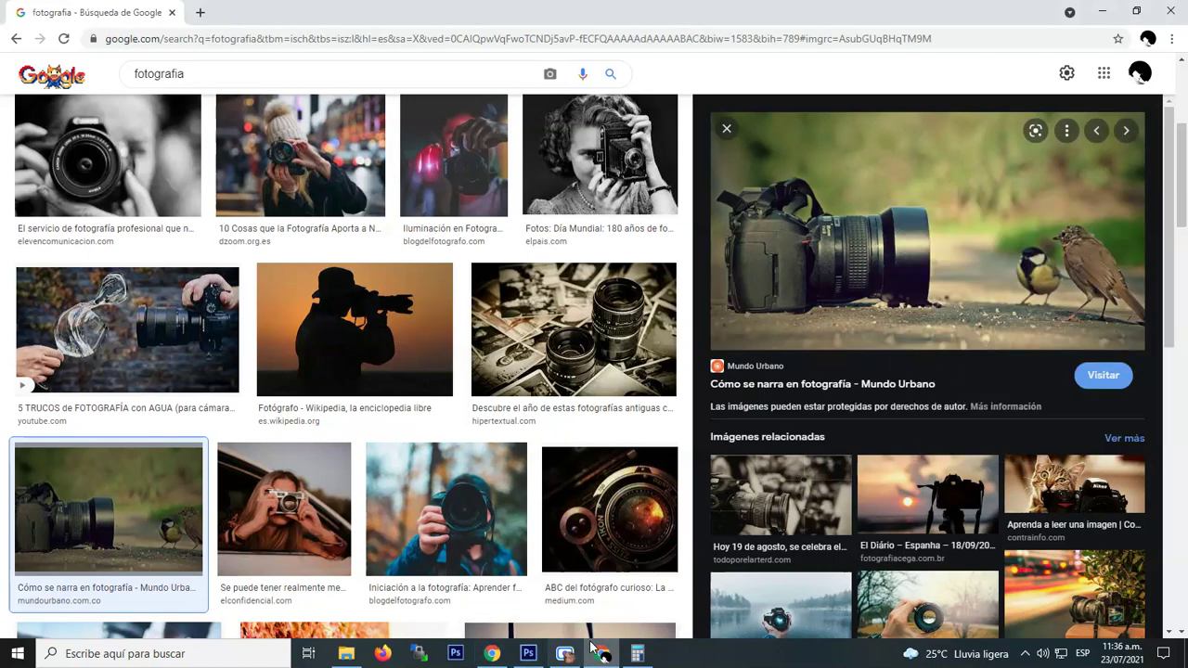
click(528, 653)
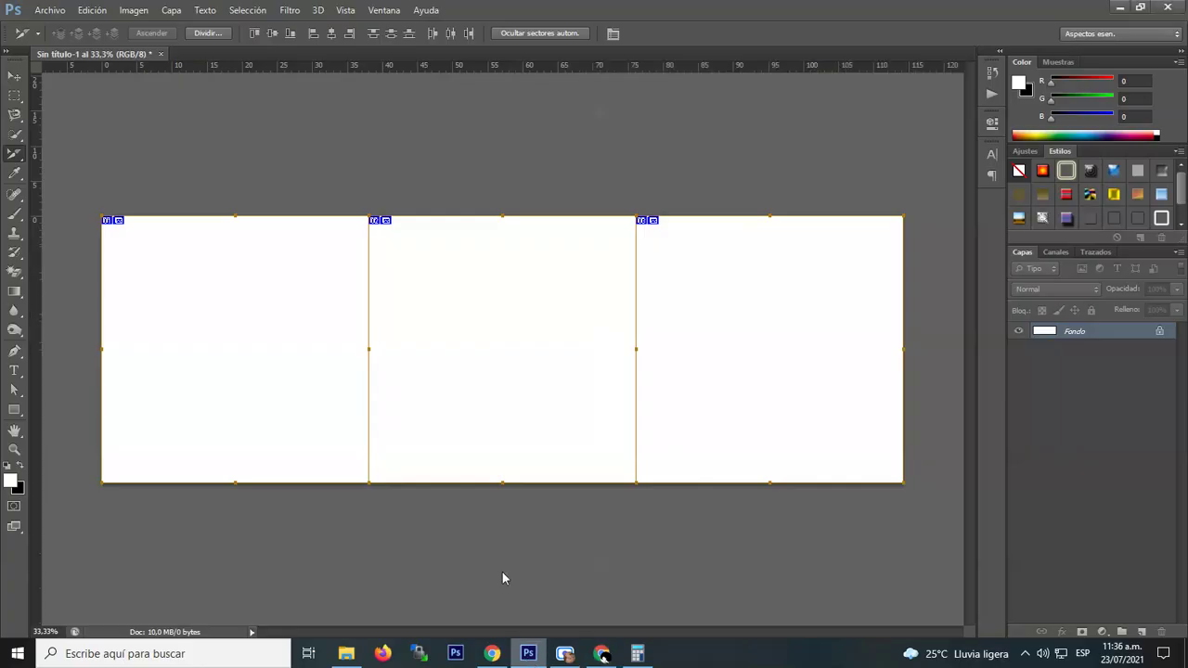
Step: Paste the camera-and-birds photo and scale it to about 262% across all three slices
key(ctrl+v)
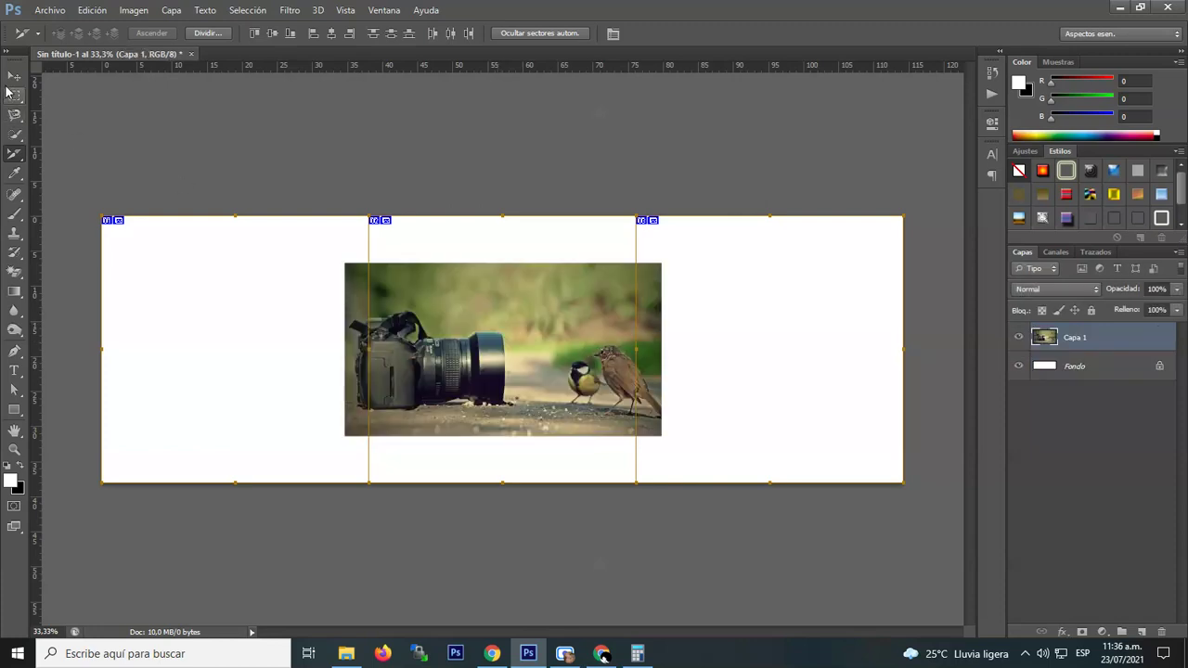
key(v)
mouse_move(434, 315)
mouse_down()
mouse_move(311, 281)
mouse_move(191, 269)
mouse_up()
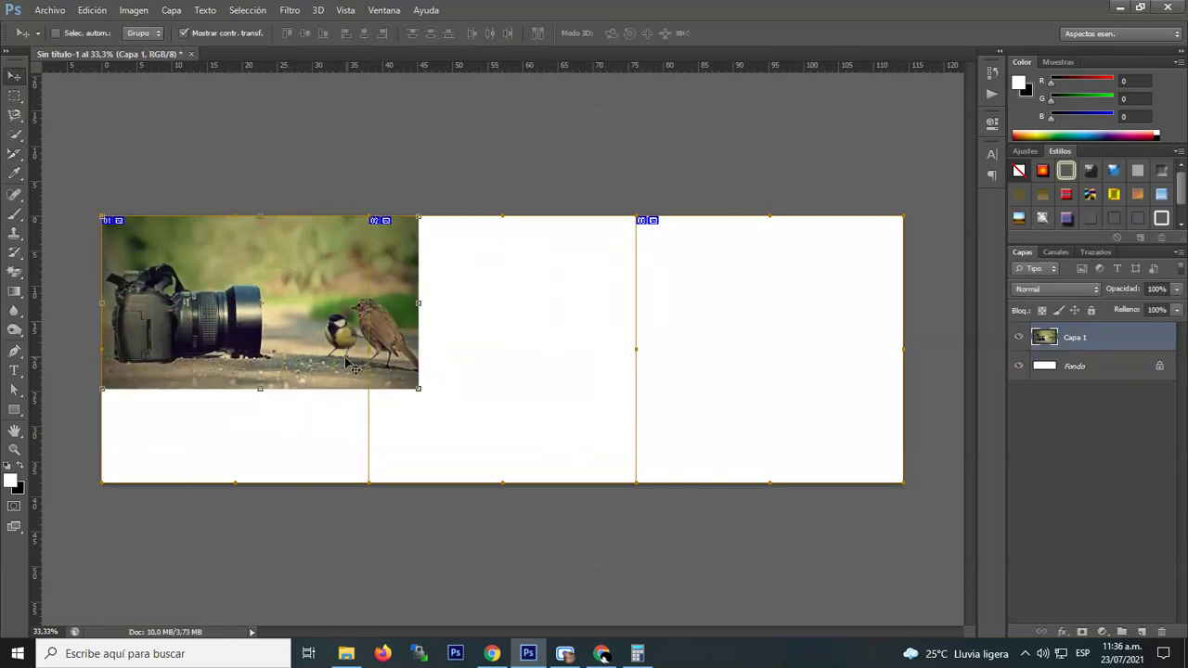
drag(475, 415, 917, 603)
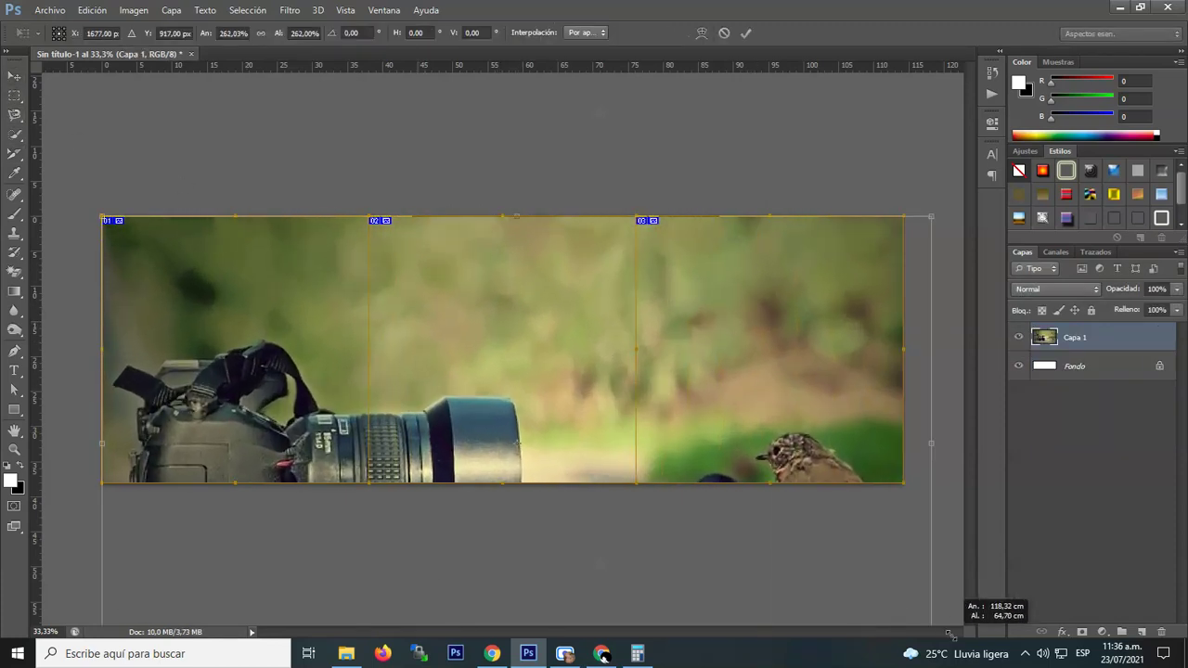
drag(809, 557, 796, 454)
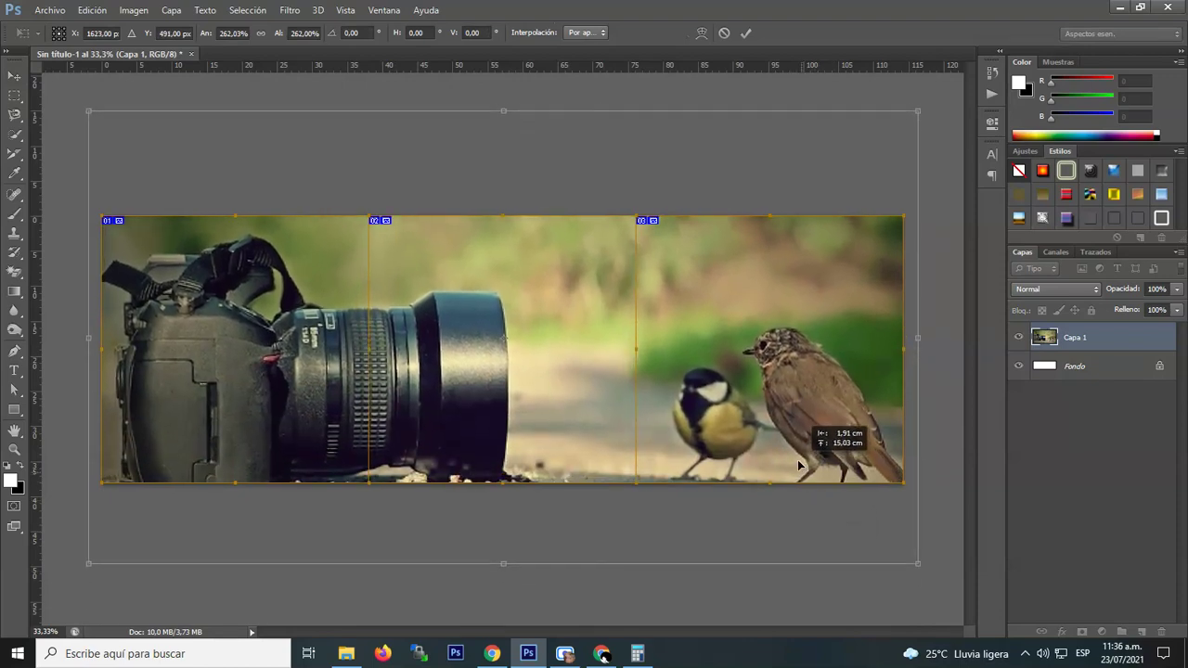
key(Return)
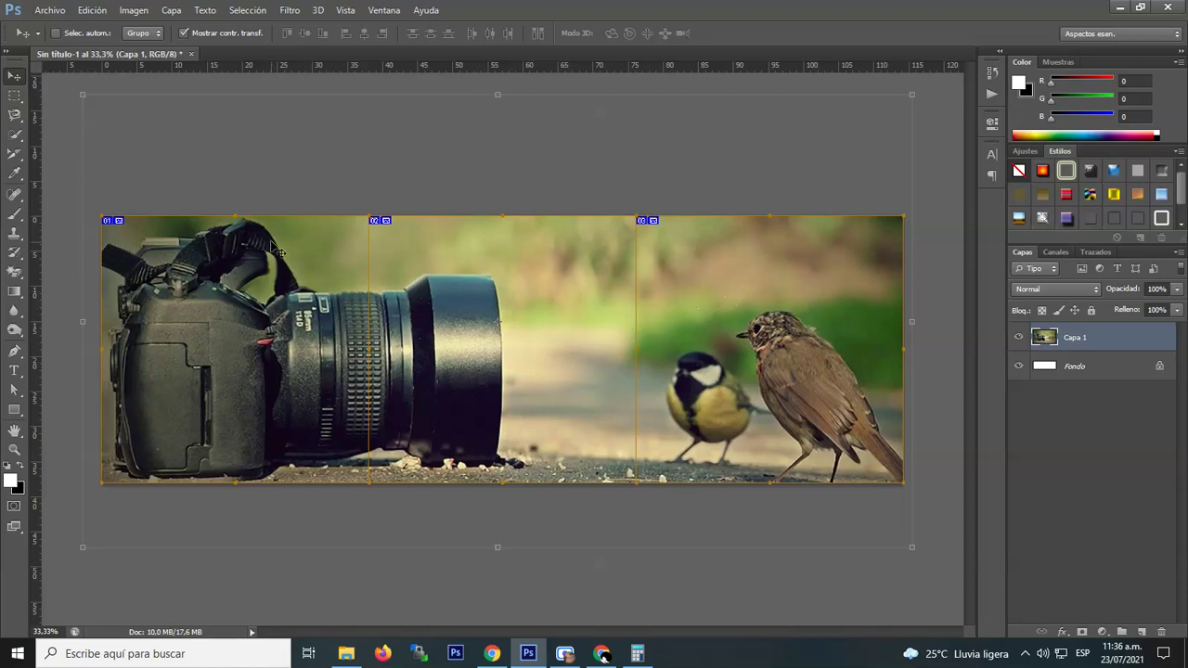
Step: Save all slices for the web as quality-60 JPEGs into the desktop prueba folder
click(37, 9)
click(132, 218)
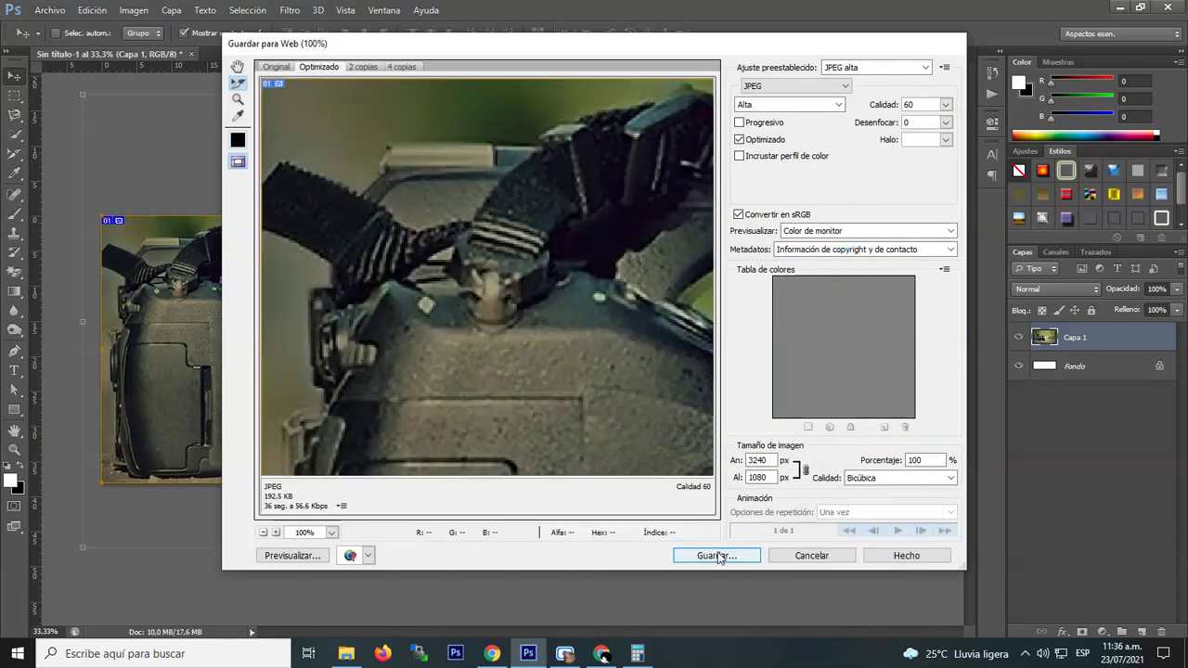
click(717, 555)
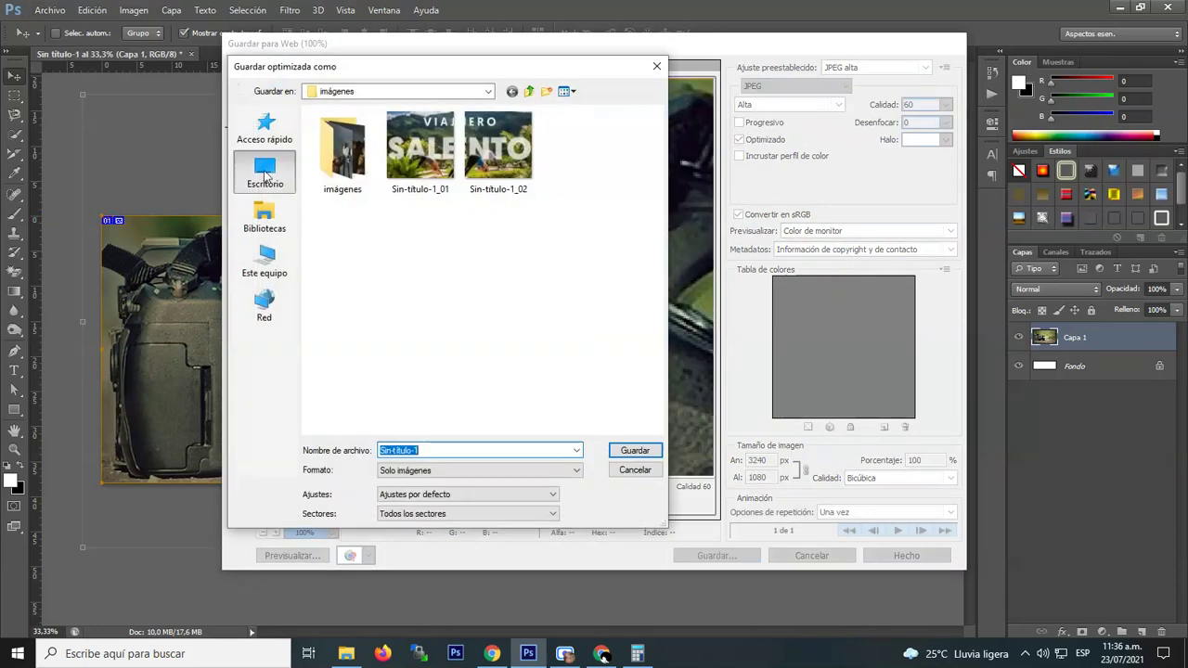
click(264, 172)
drag(656, 172, 663, 294)
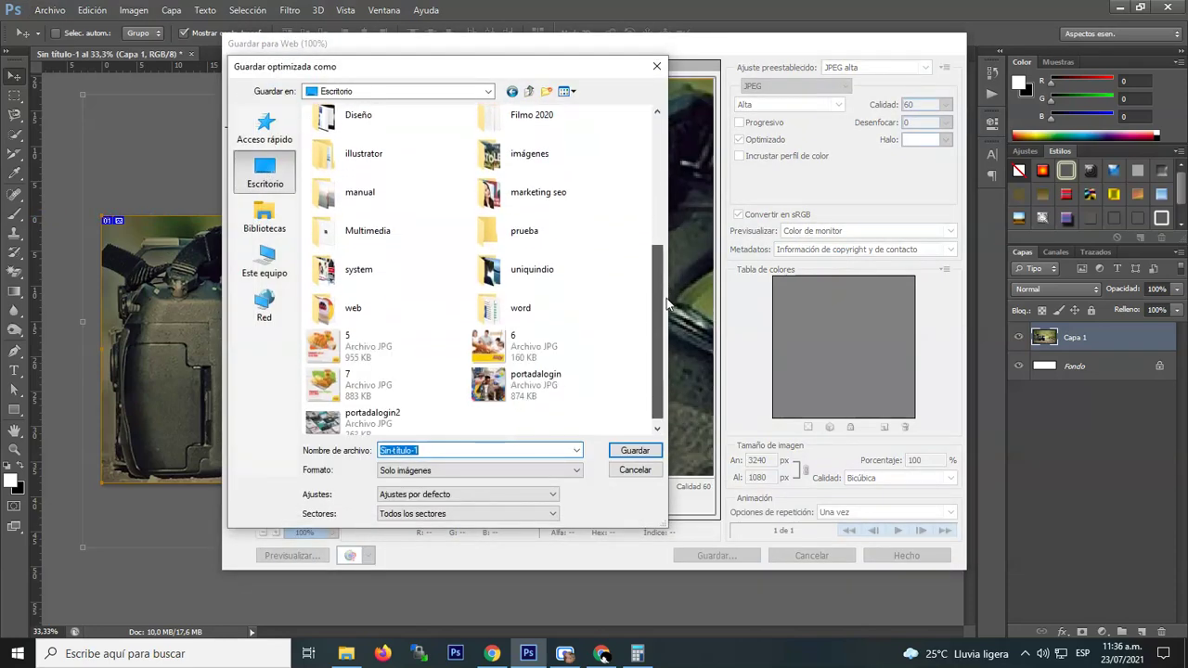
double_click(551, 241)
click(637, 451)
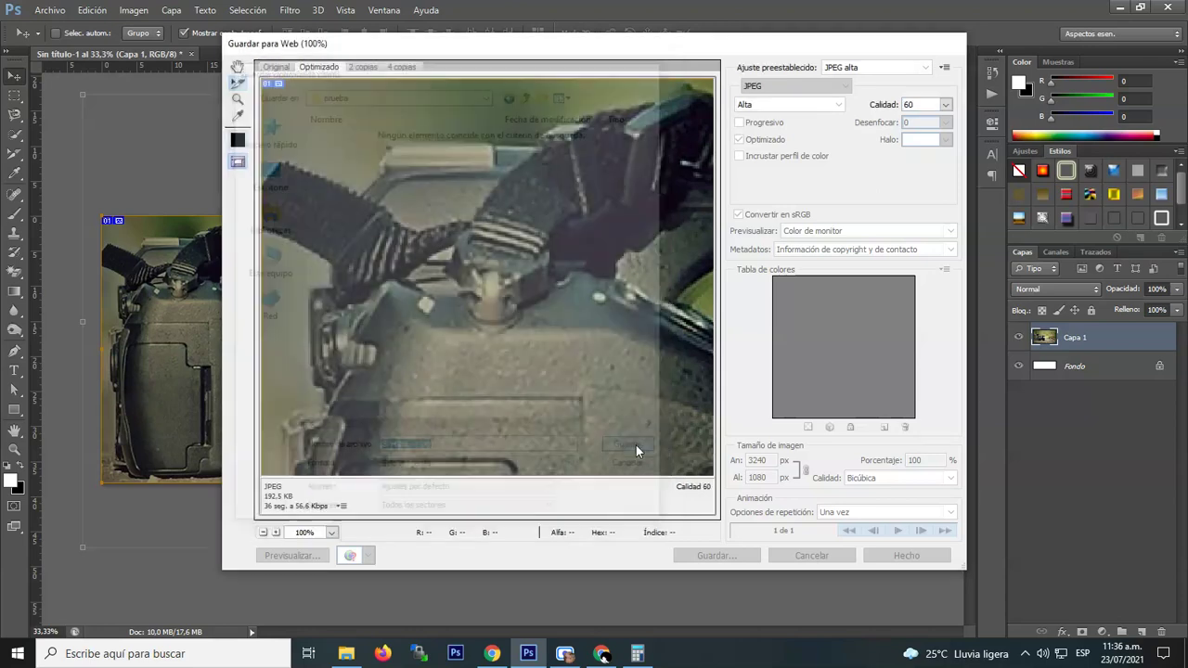
click(630, 270)
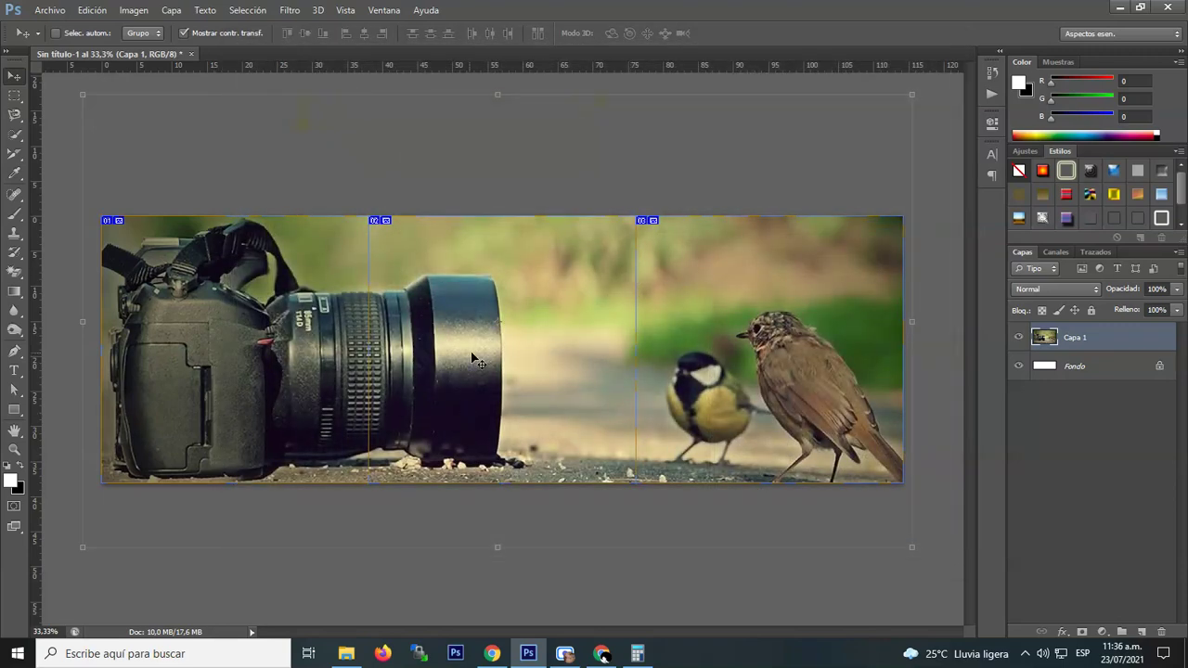
key(super+d)
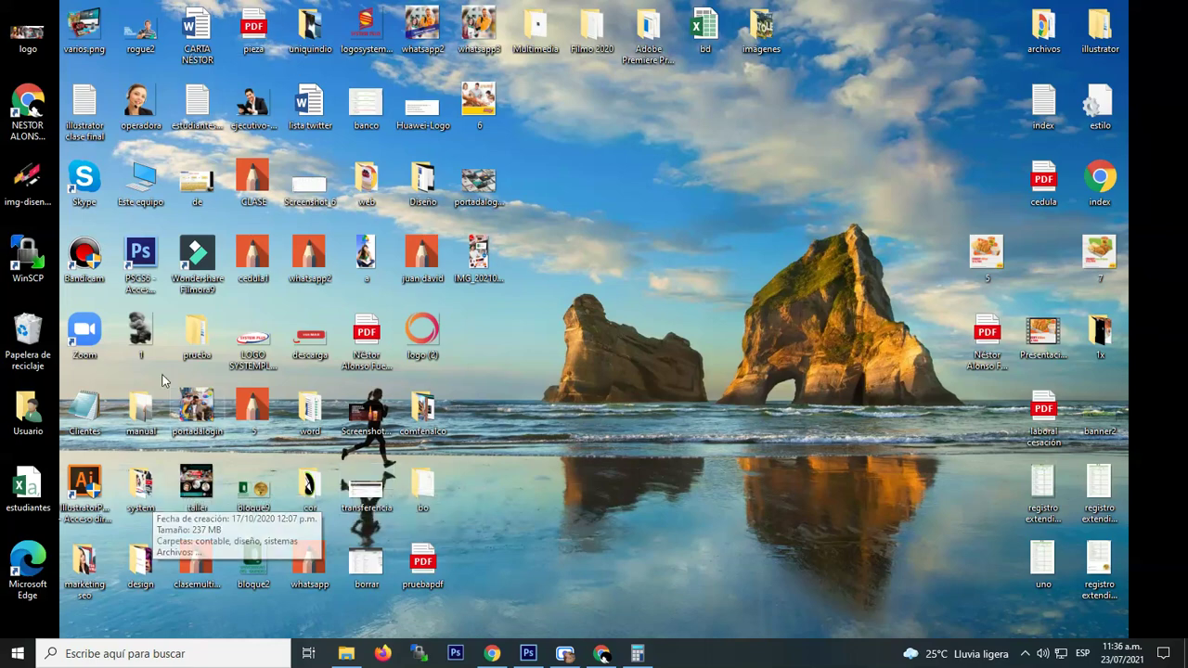
Step: Open the desktop prueba folder and then its imágenes subfolder
double_click(190, 341)
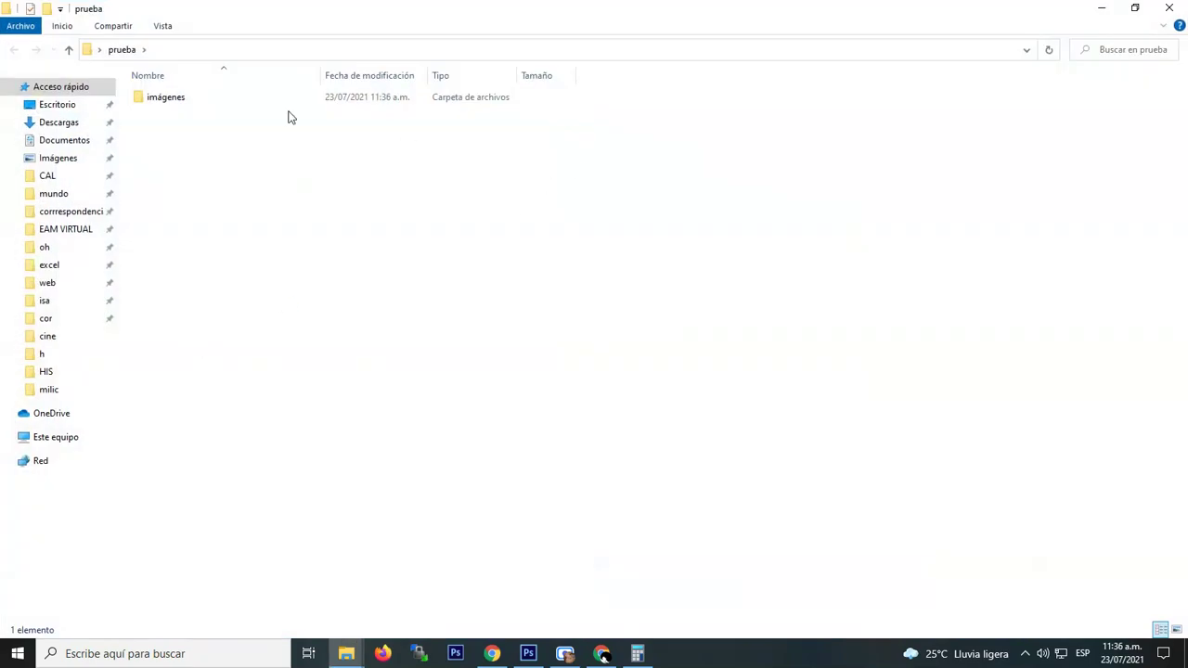
click(8, 86)
click(180, 100)
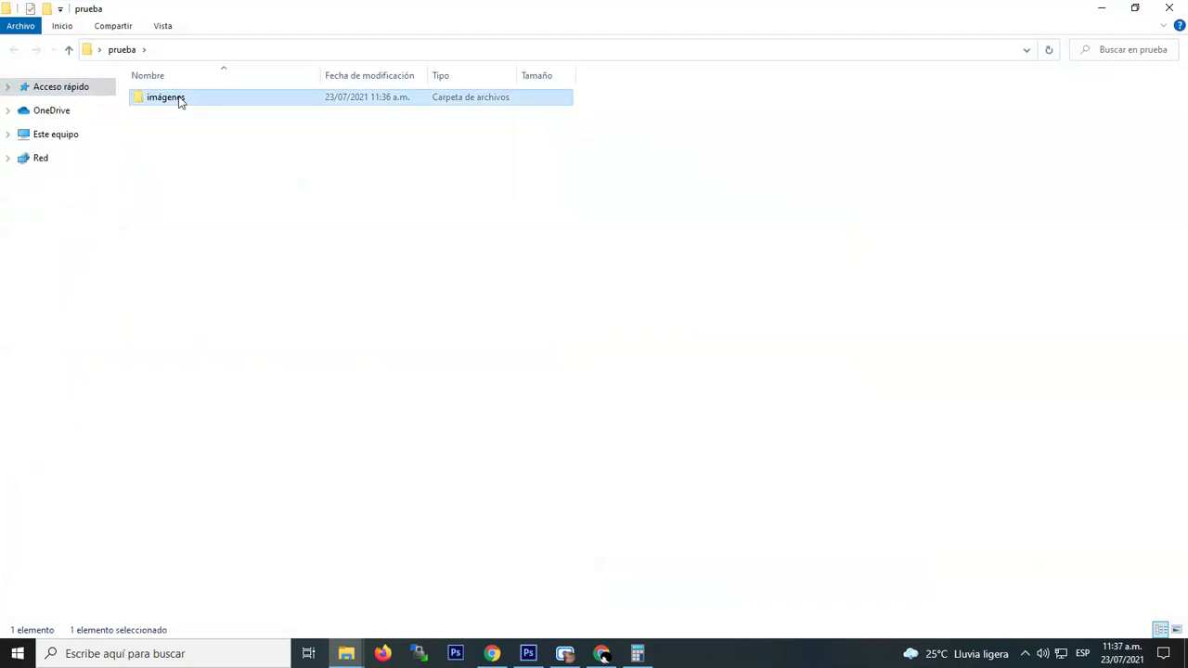
double_click(181, 100)
Step: Flip through slices Sin-titulo-1_01 to _03 in Windows Photos, then close the viewer
double_click(179, 113)
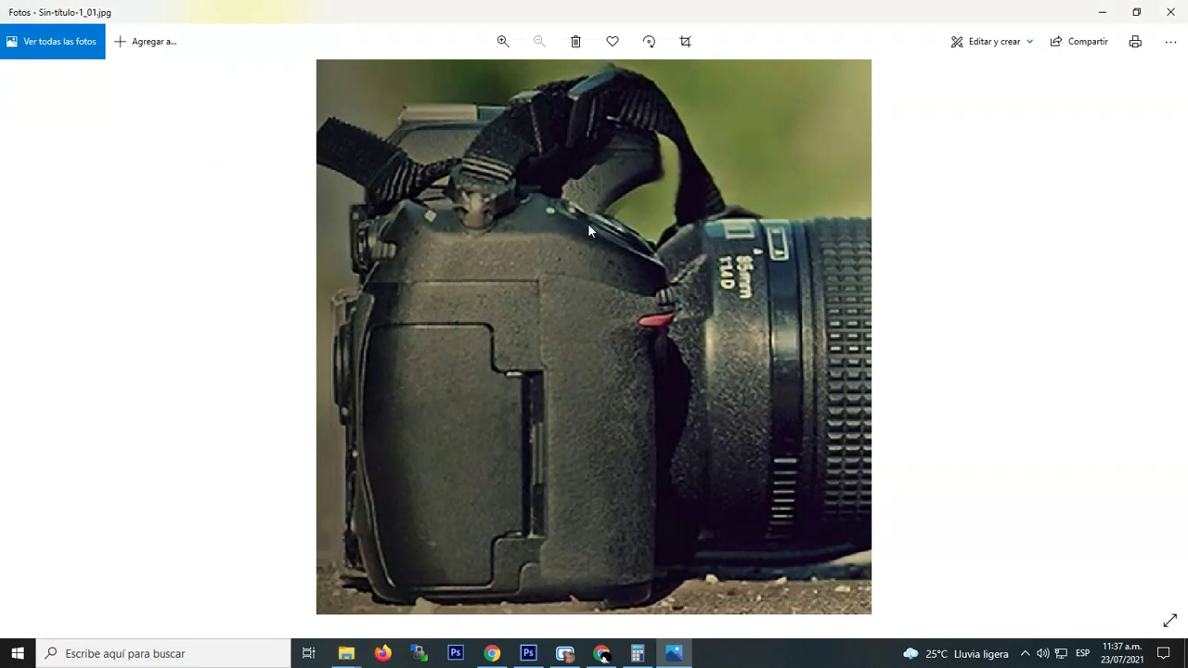
key(Right)
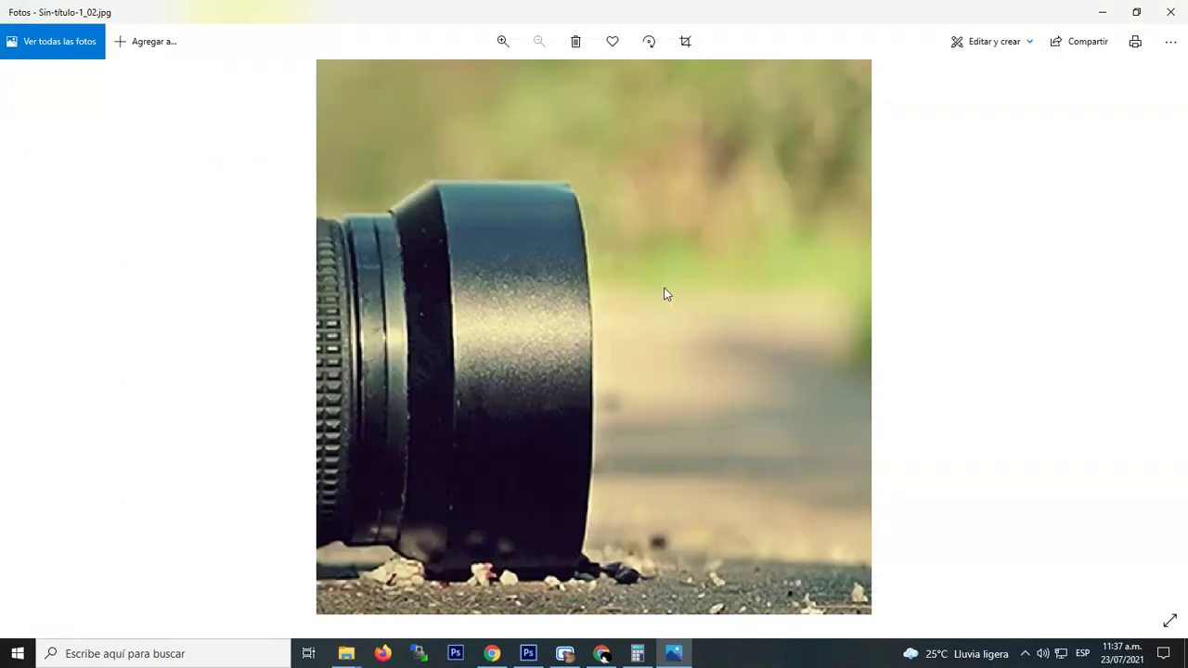
key(Left)
key(Right)
key(Right)
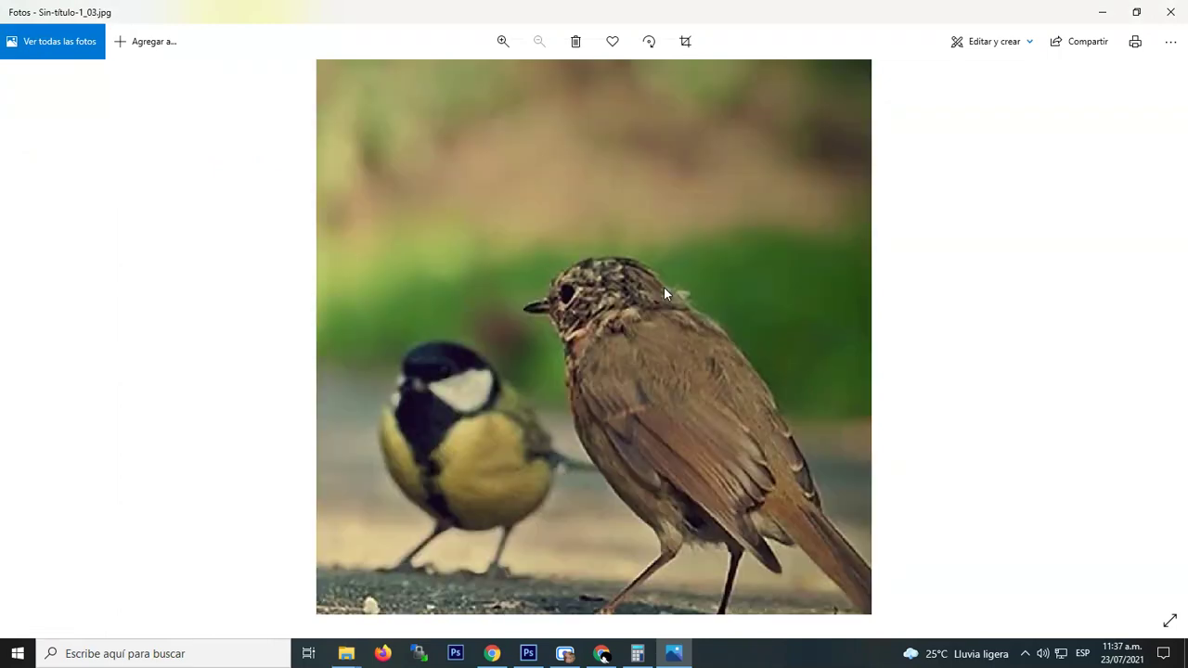
key(Left)
key(Left)
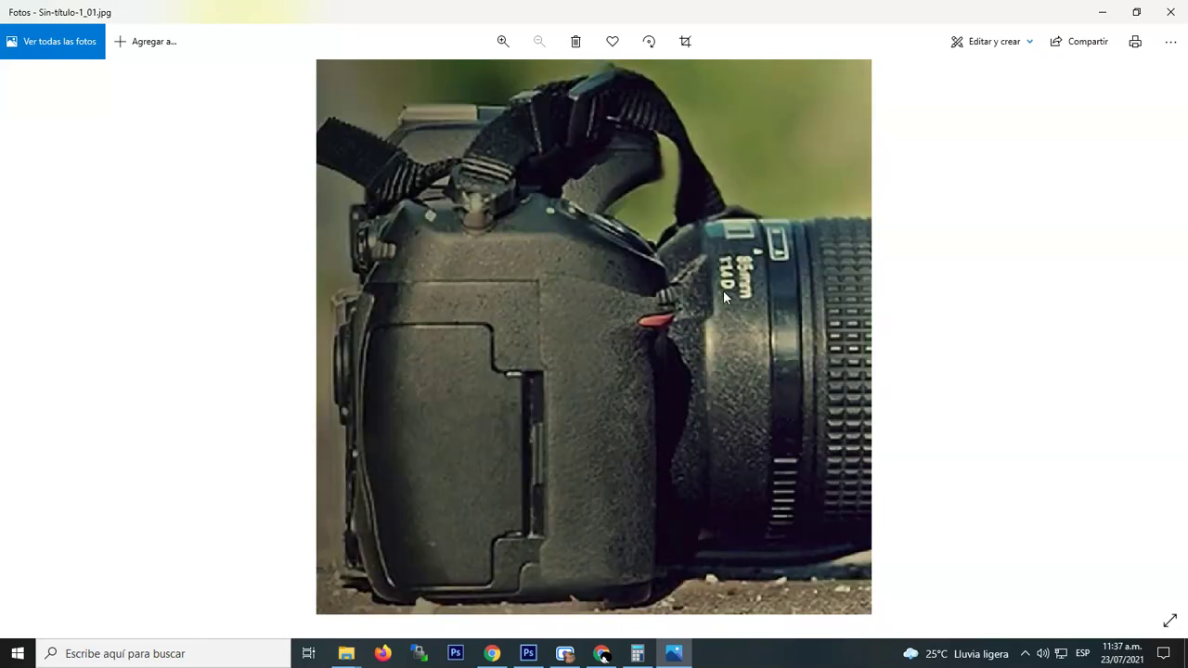
key(Right)
key(Right)
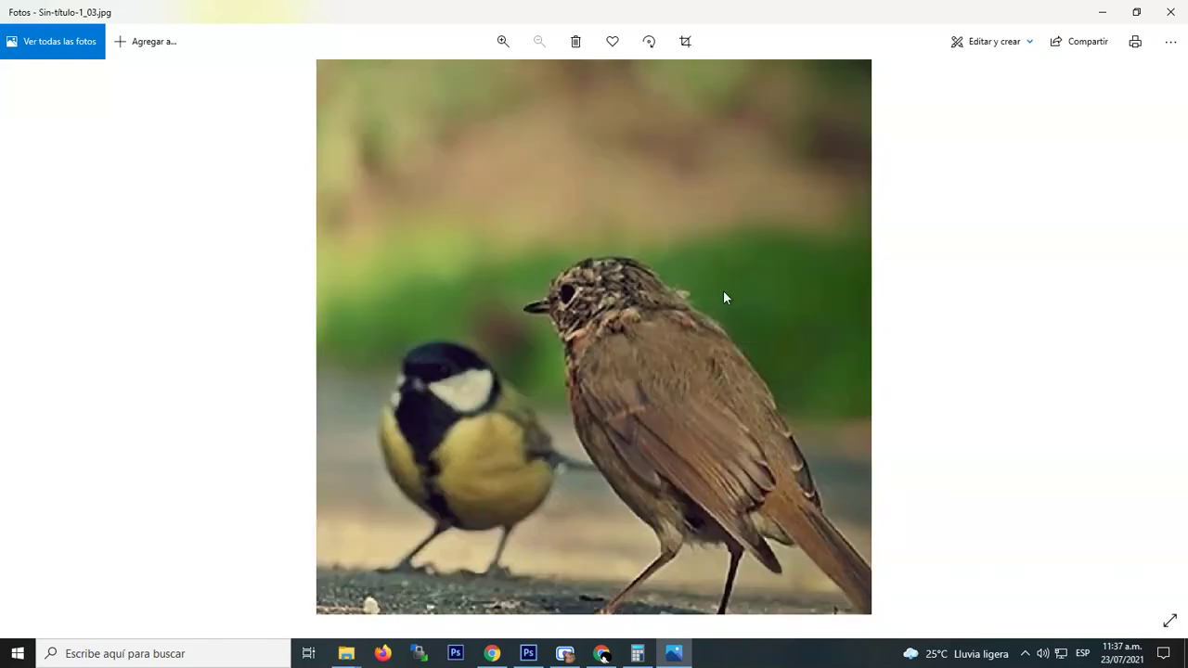
click(1171, 12)
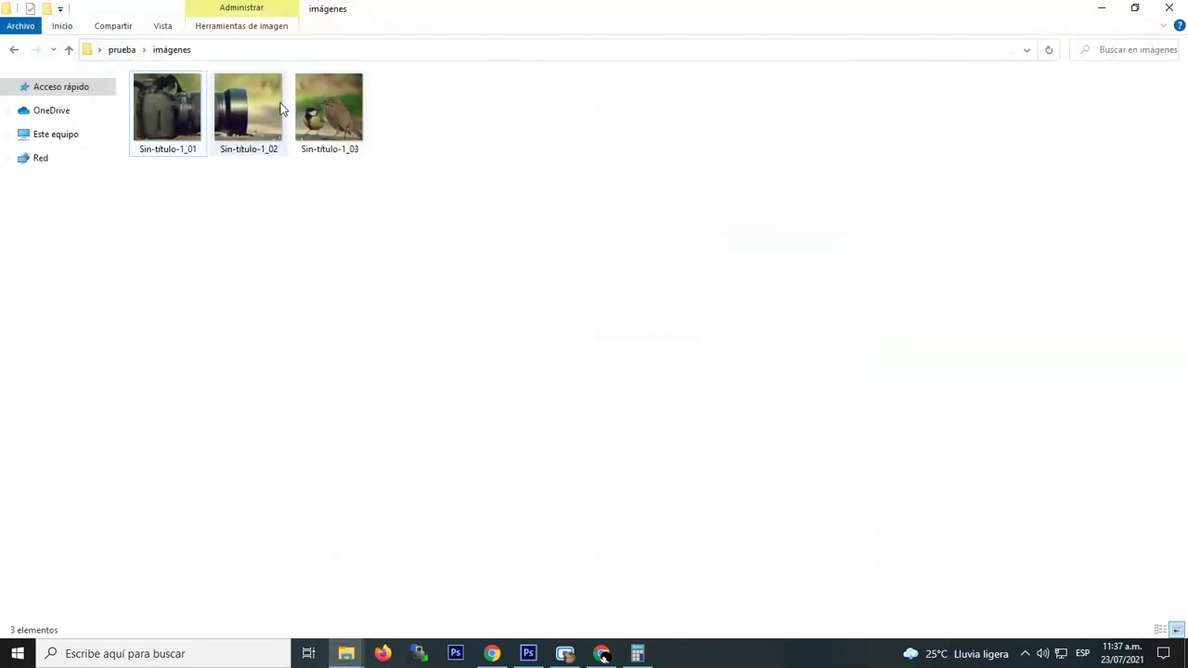
Step: Close the three-slice 'Sin título-1' document without saving
click(528, 654)
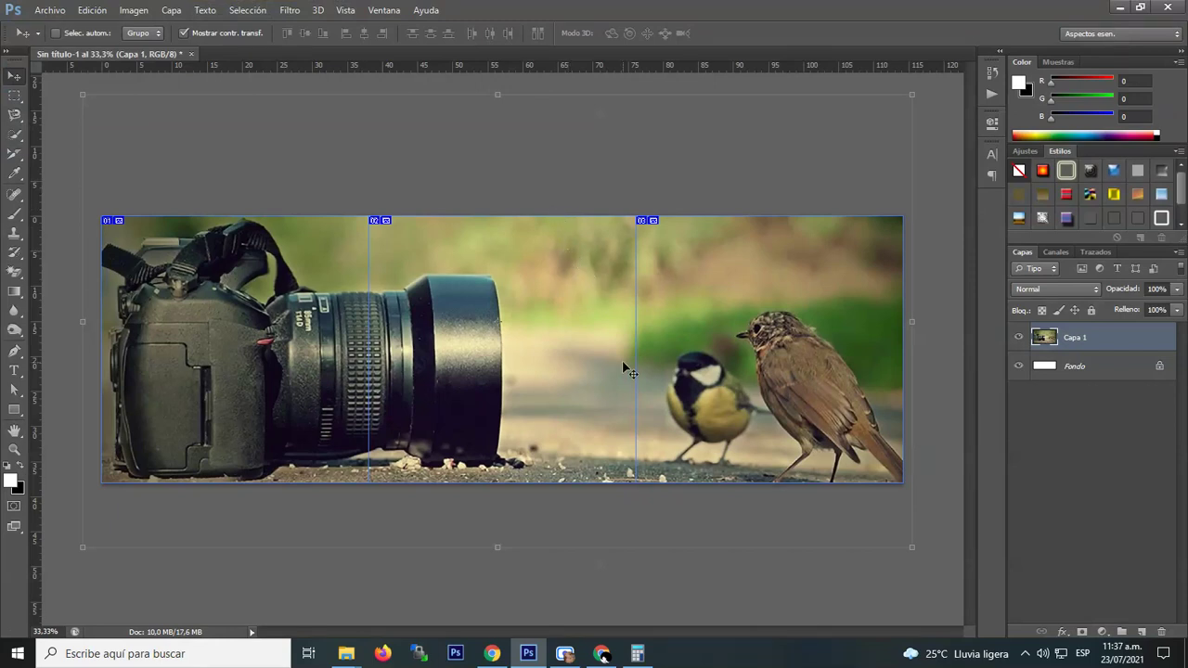
click(191, 54)
click(649, 255)
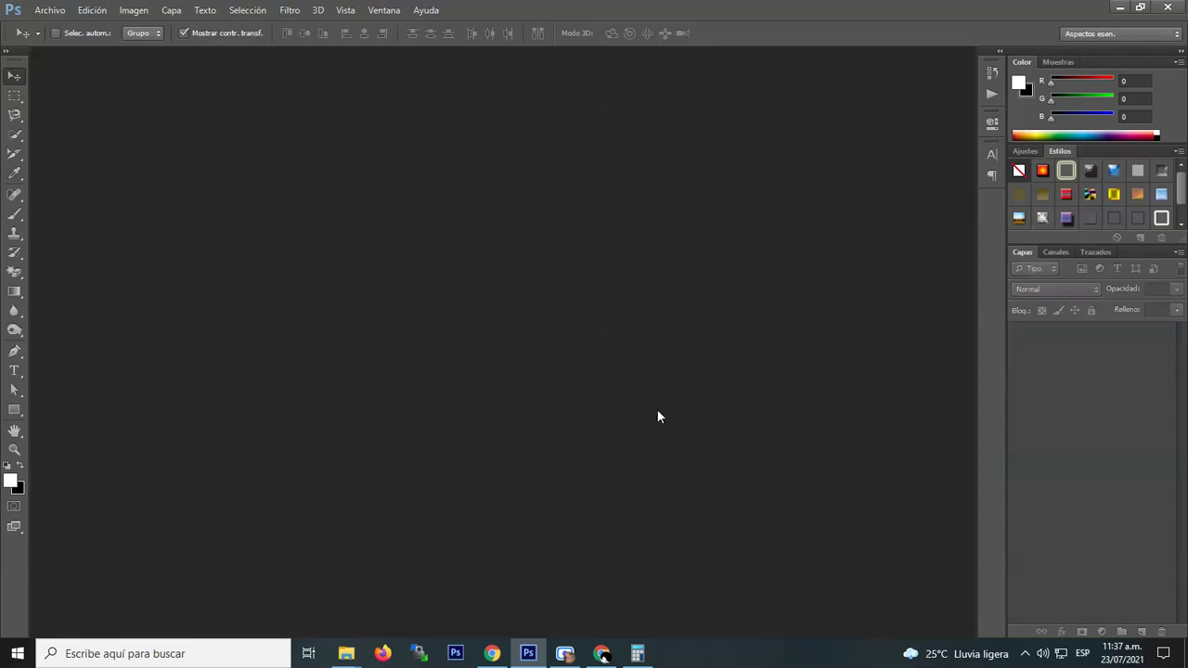
Step: Calculate 1080 × 2 = 2160 in Calculator for the new canvas width
click(637, 654)
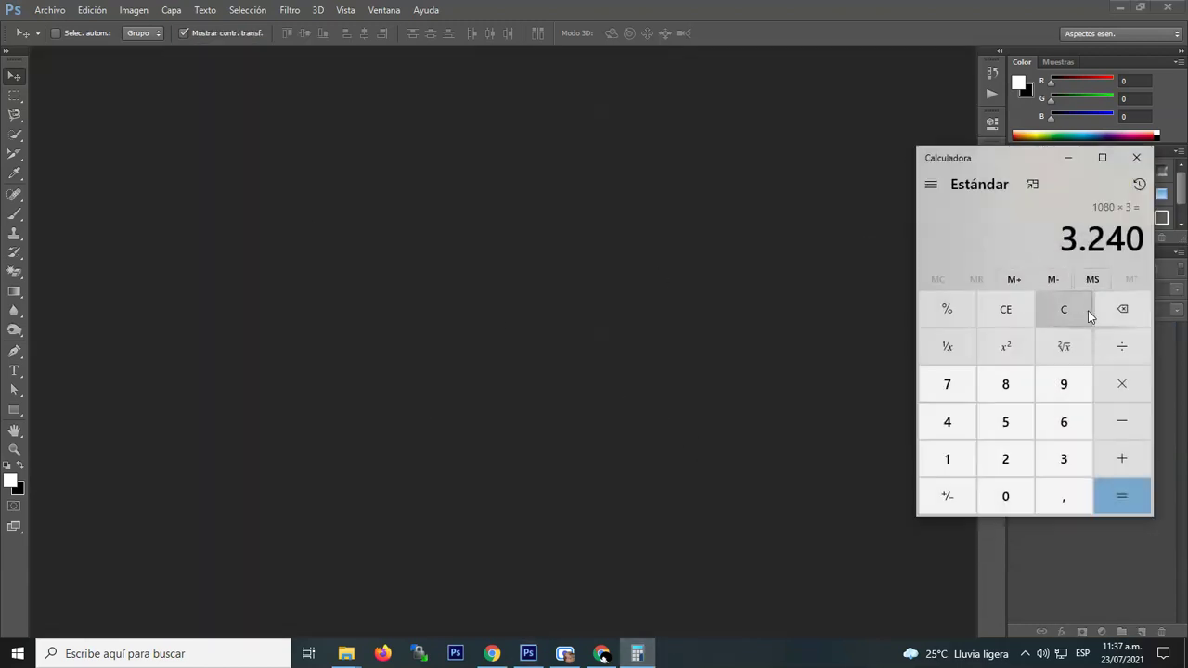
click(1064, 309)
click(947, 459)
click(1005, 496)
click(1005, 384)
click(1006, 496)
click(1121, 383)
click(1007, 458)
click(1123, 495)
click(49, 9)
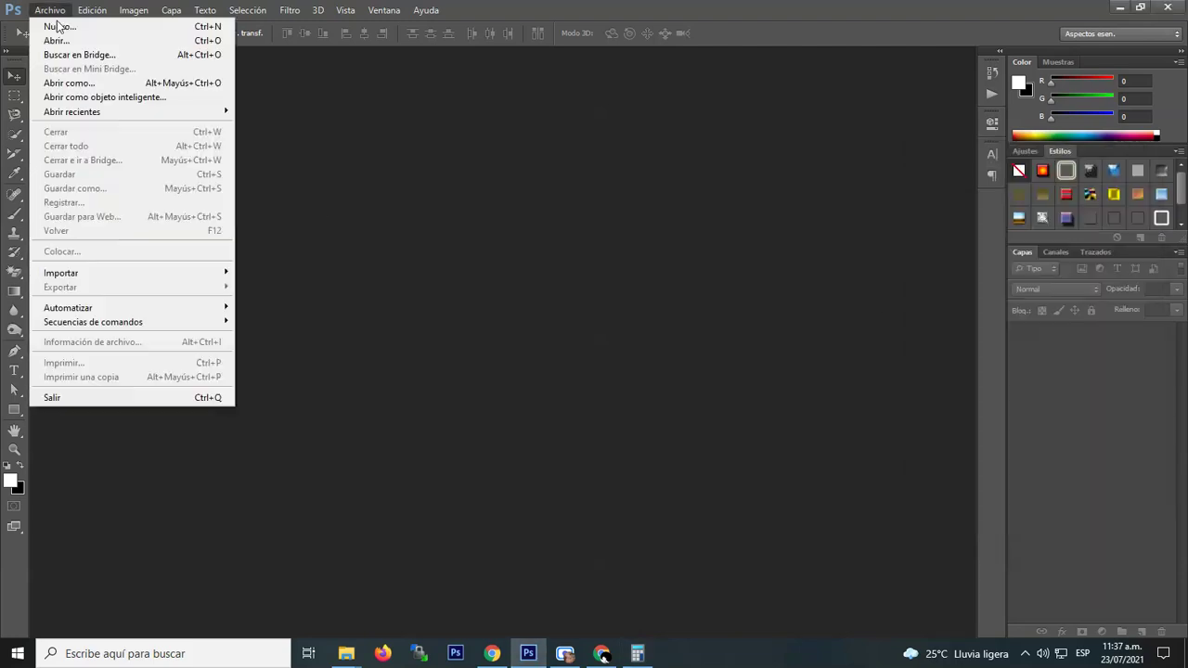
Step: Create a new document with height 1080 and width 2160 pixels
click(54, 21)
double_click(568, 221)
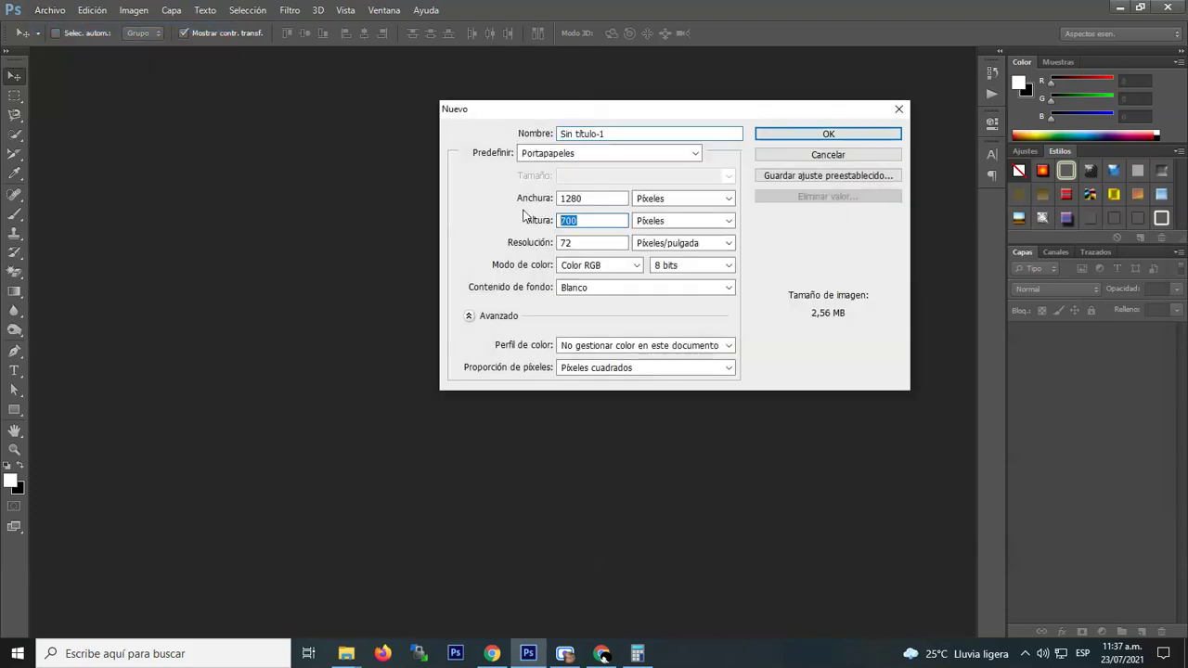
text(1080)
key(shift+Tab)
text(1)
click(638, 653)
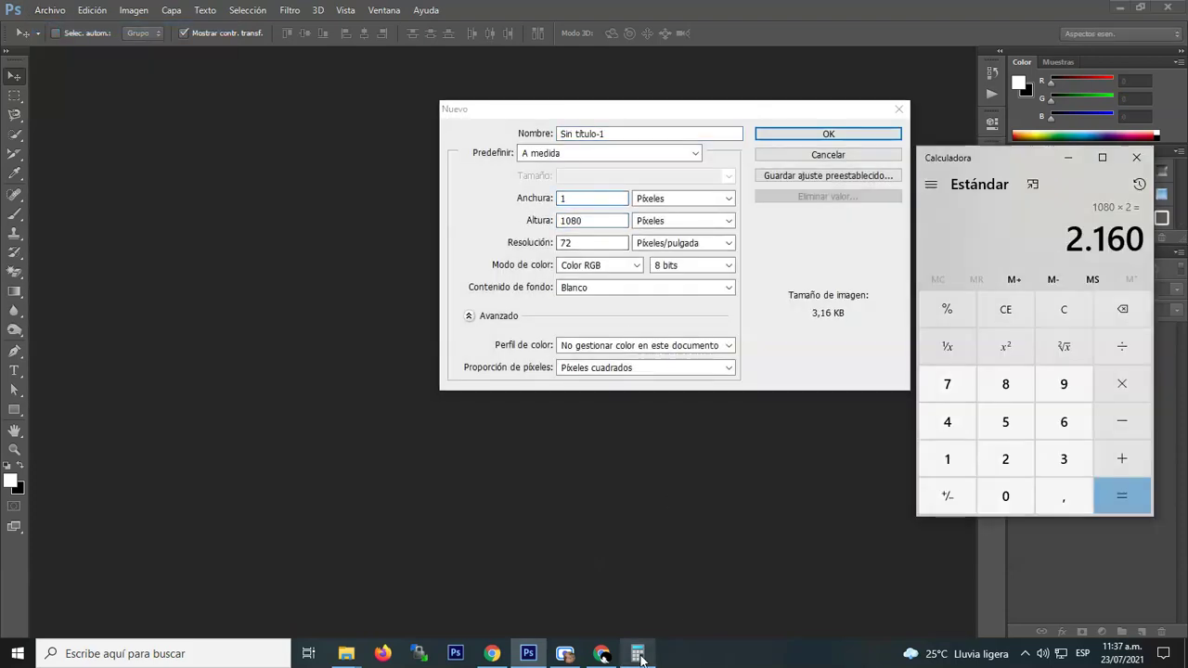
click(557, 201)
text(2160)
click(835, 135)
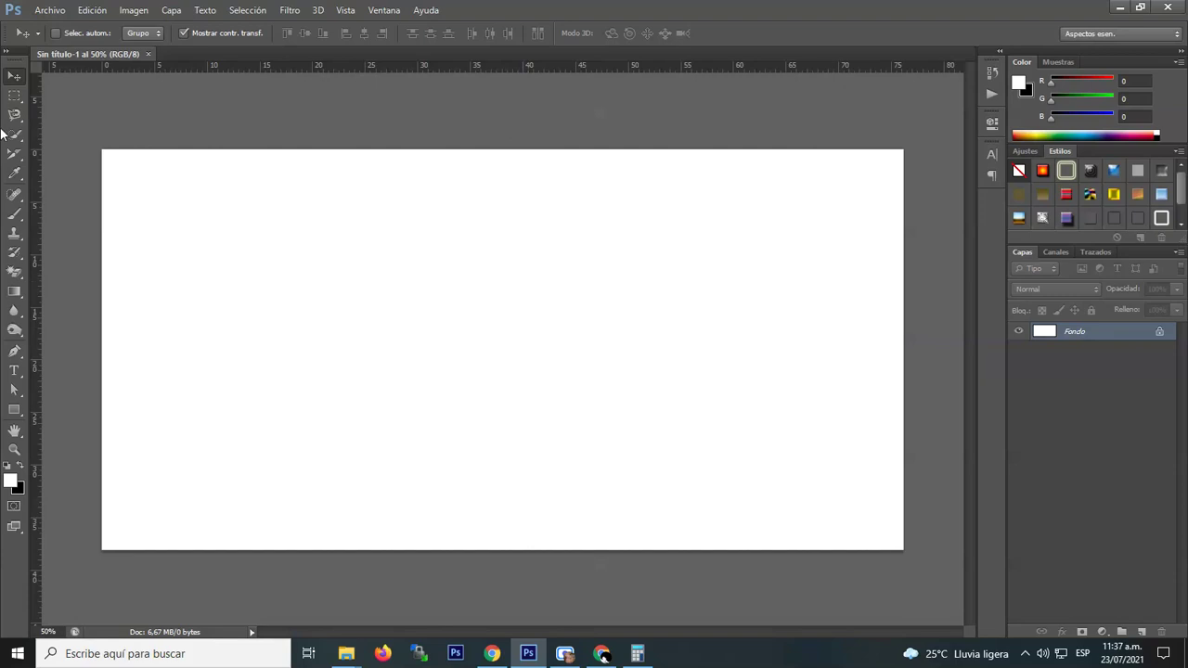
click(14, 153)
Step: Divide the canvas vertically into two equal slices
right_click(451, 242)
click(530, 316)
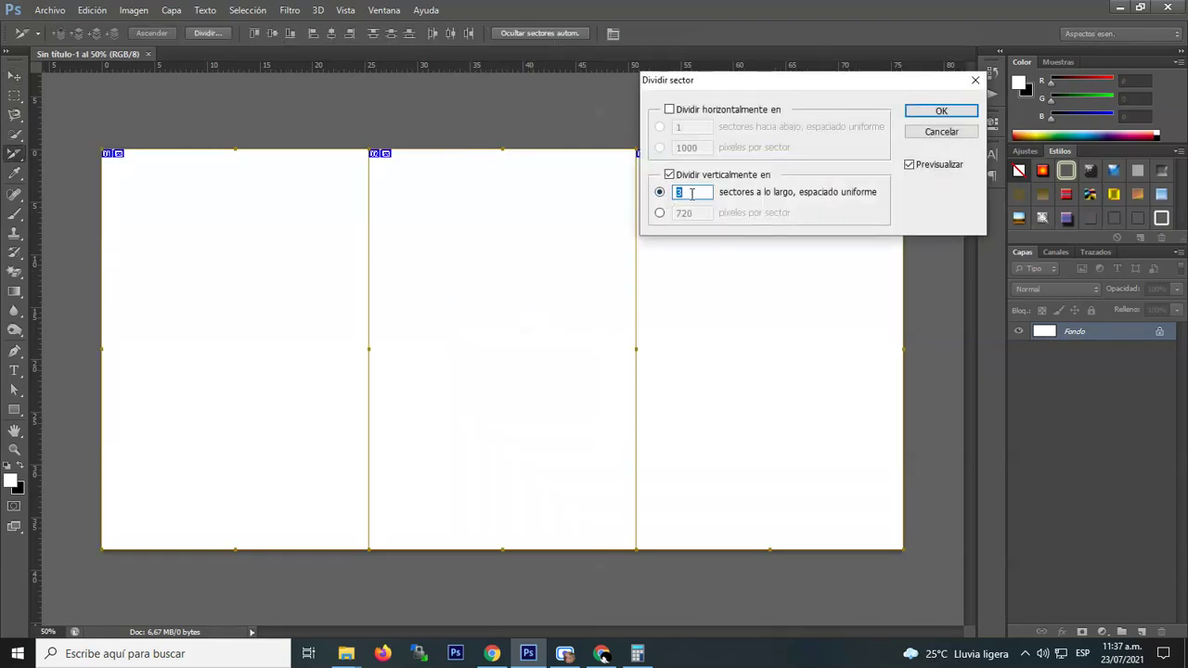
text(2)
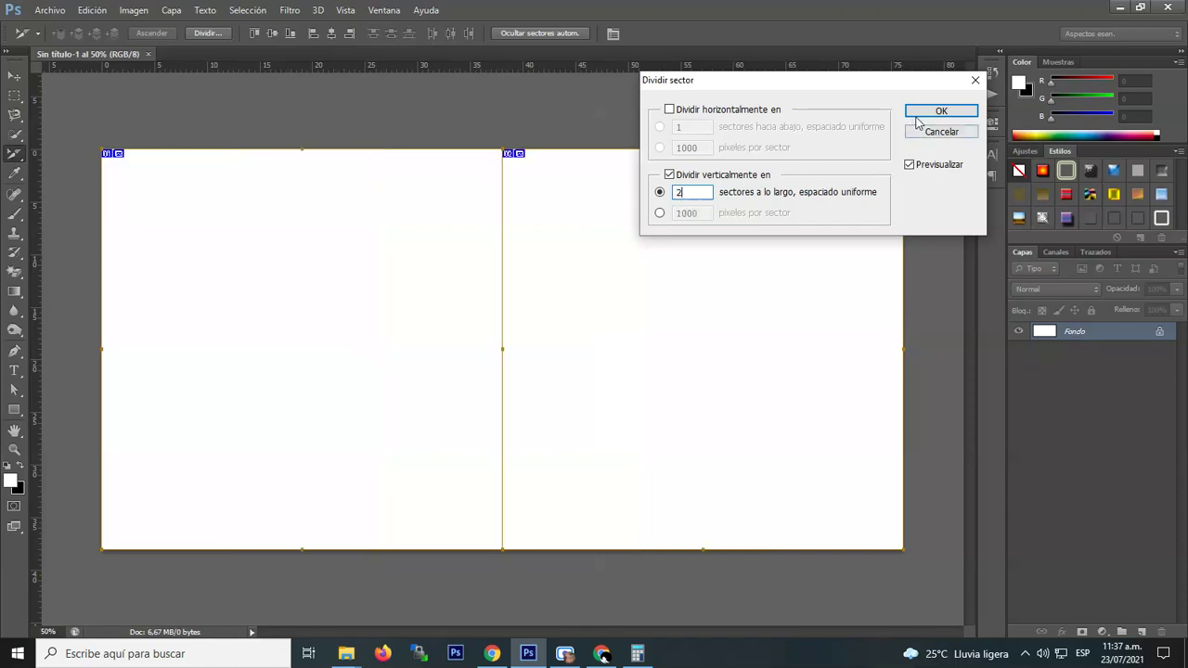
click(940, 111)
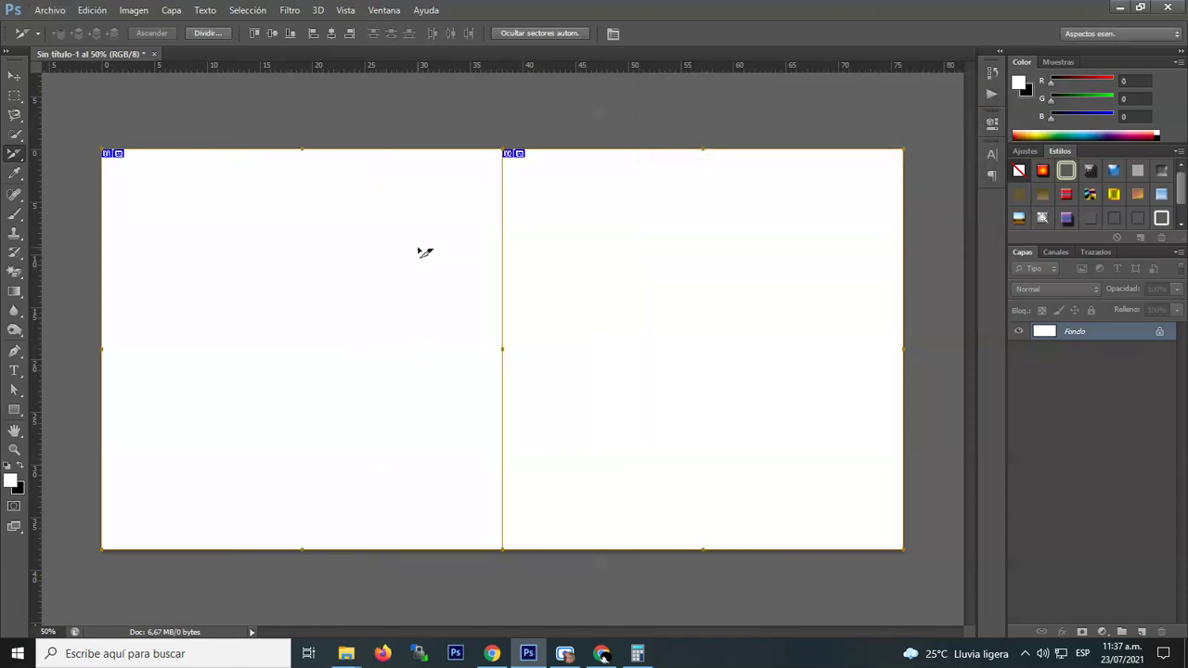
Step: Paste the camera-and-birds photo and scale it to fill the whole canvas
key(ctrl+v)
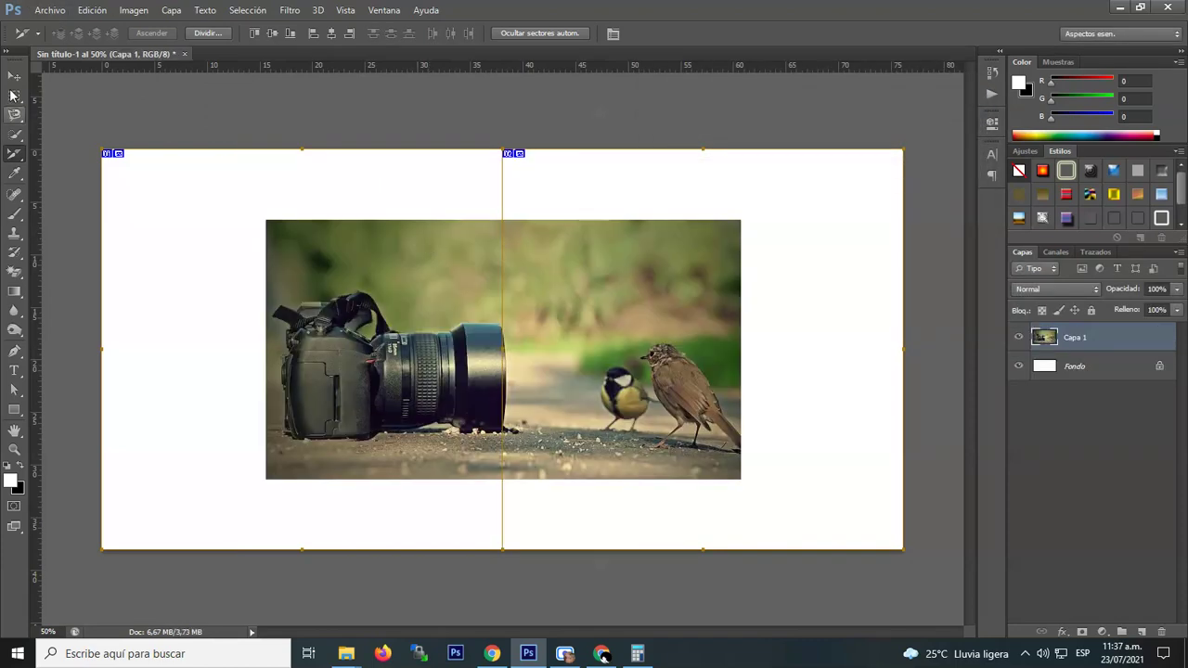
key(v)
drag(428, 268, 264, 197)
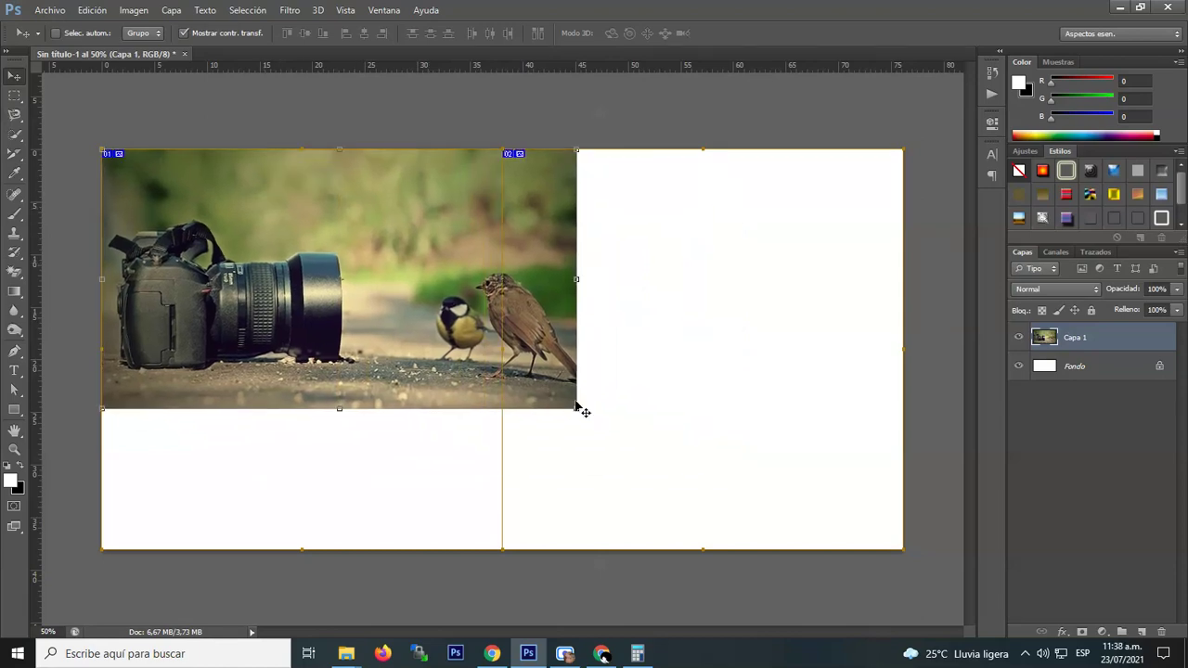
drag(576, 406, 920, 596)
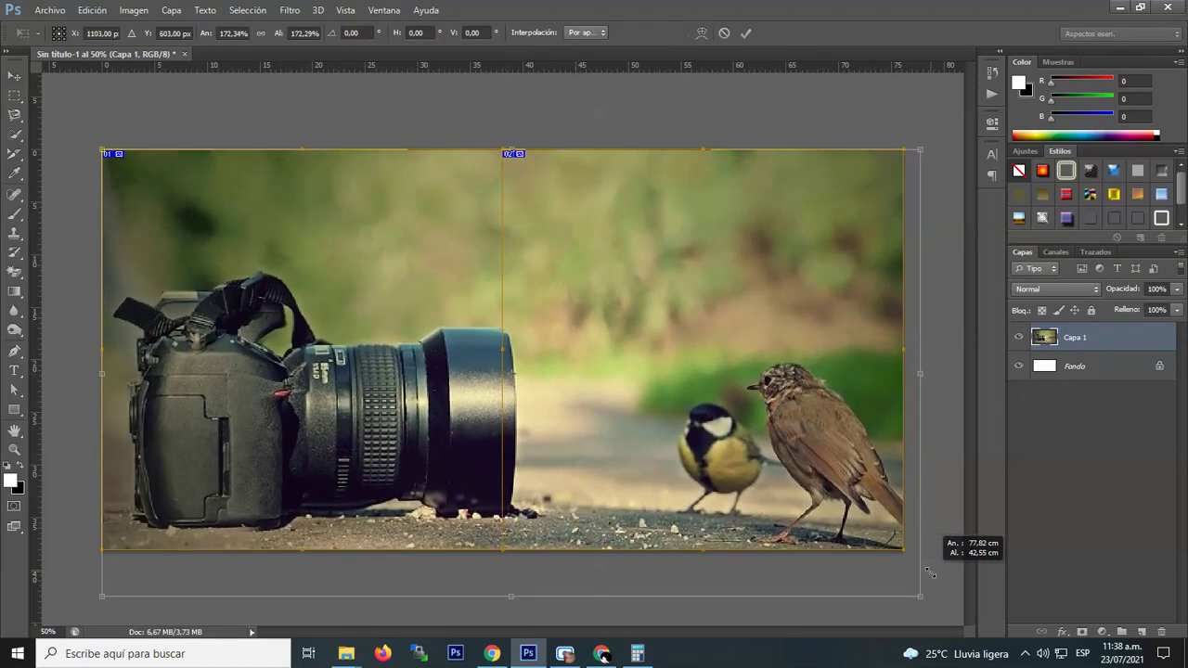
drag(689, 382, 687, 370)
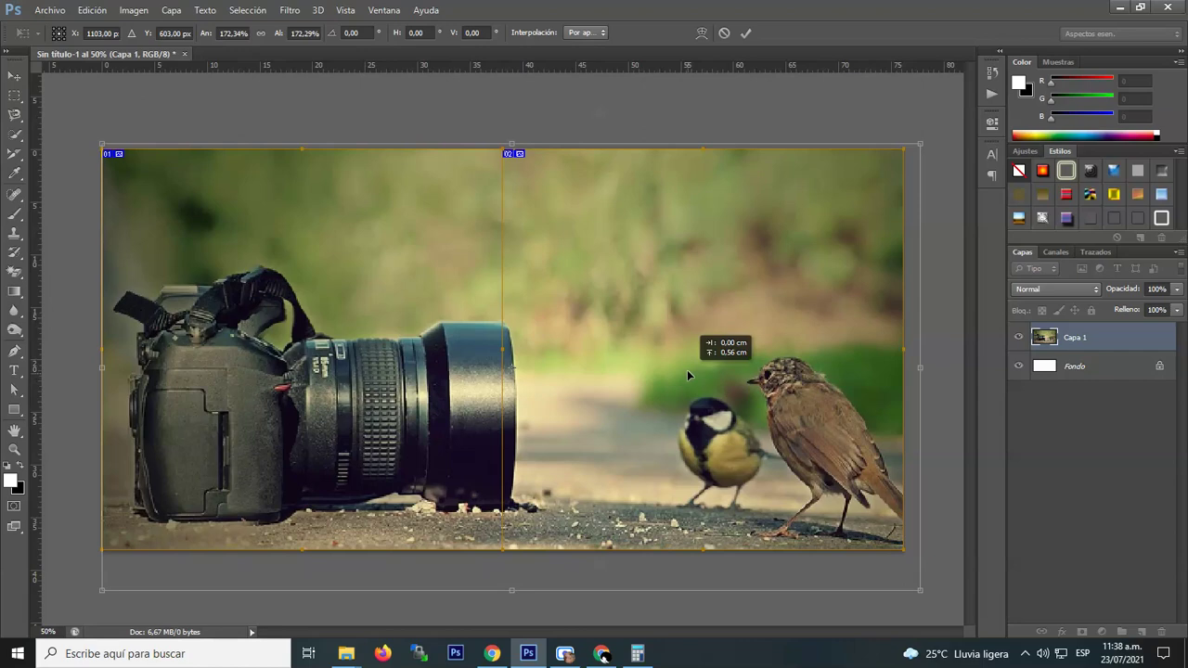
key(Return)
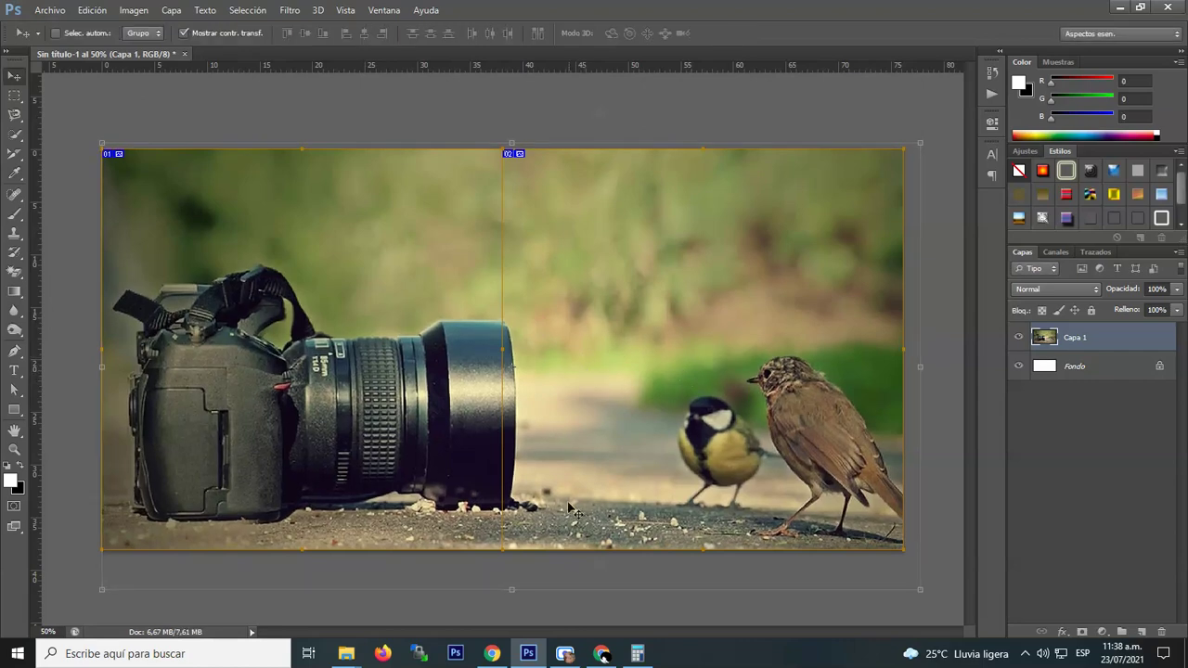
mouse_move(345, 653)
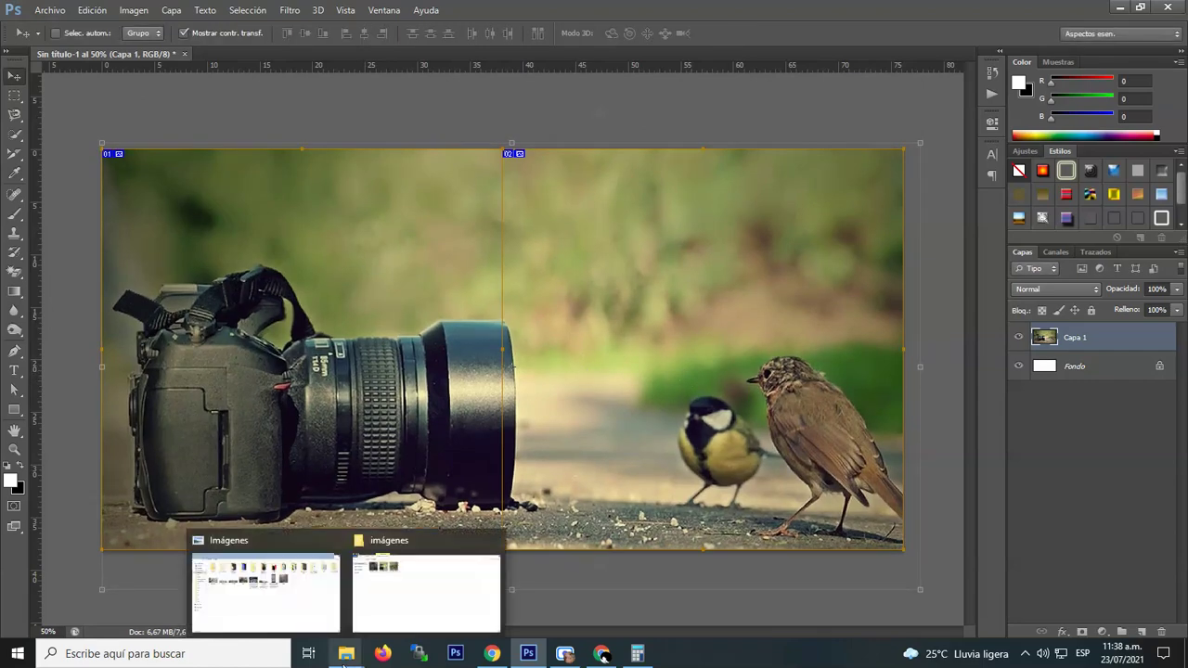
Step: Permanently delete the three old slice files from the imágenes folder
click(398, 578)
drag(516, 208, 161, 100)
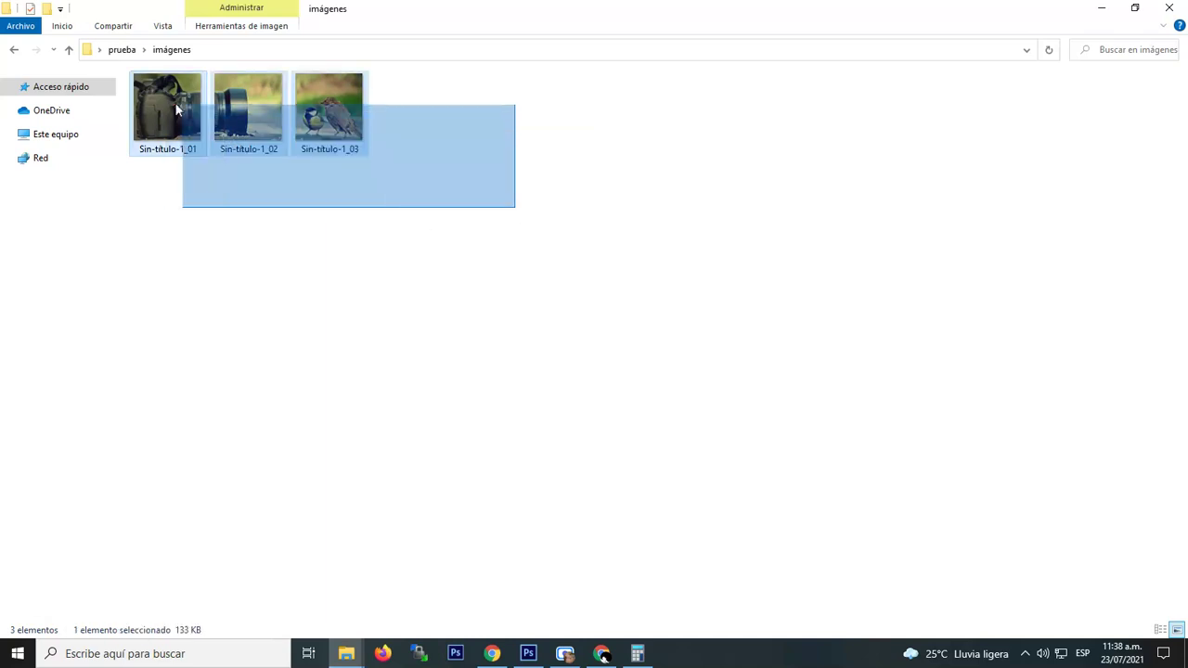
key(shift+Delete)
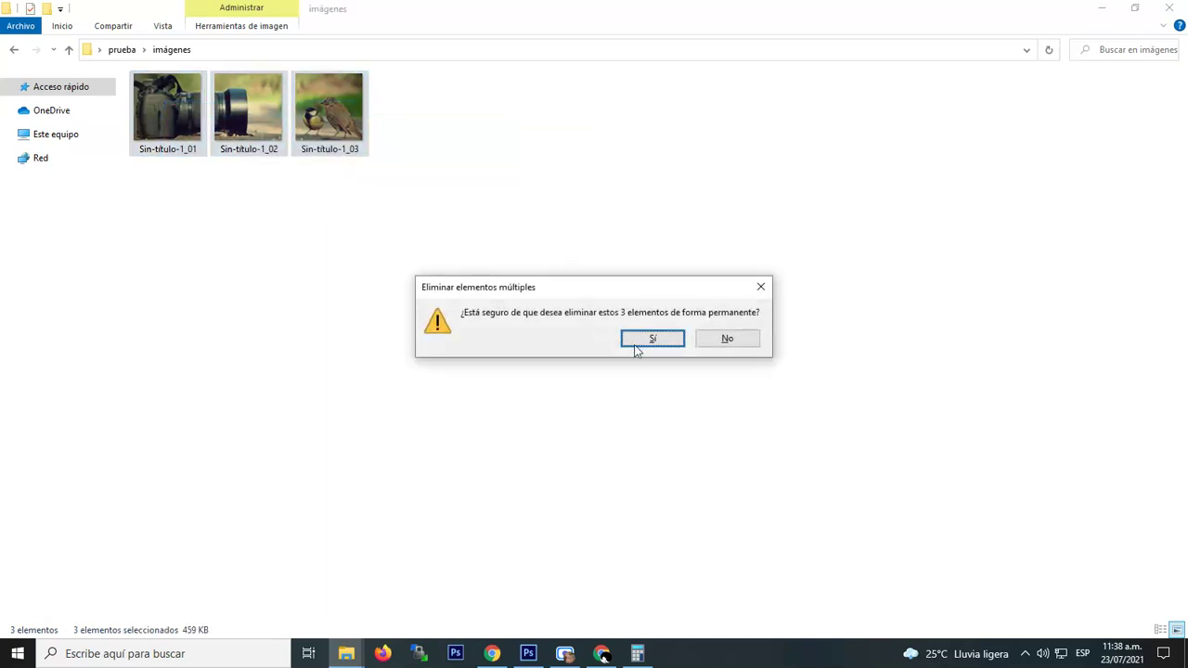
click(643, 341)
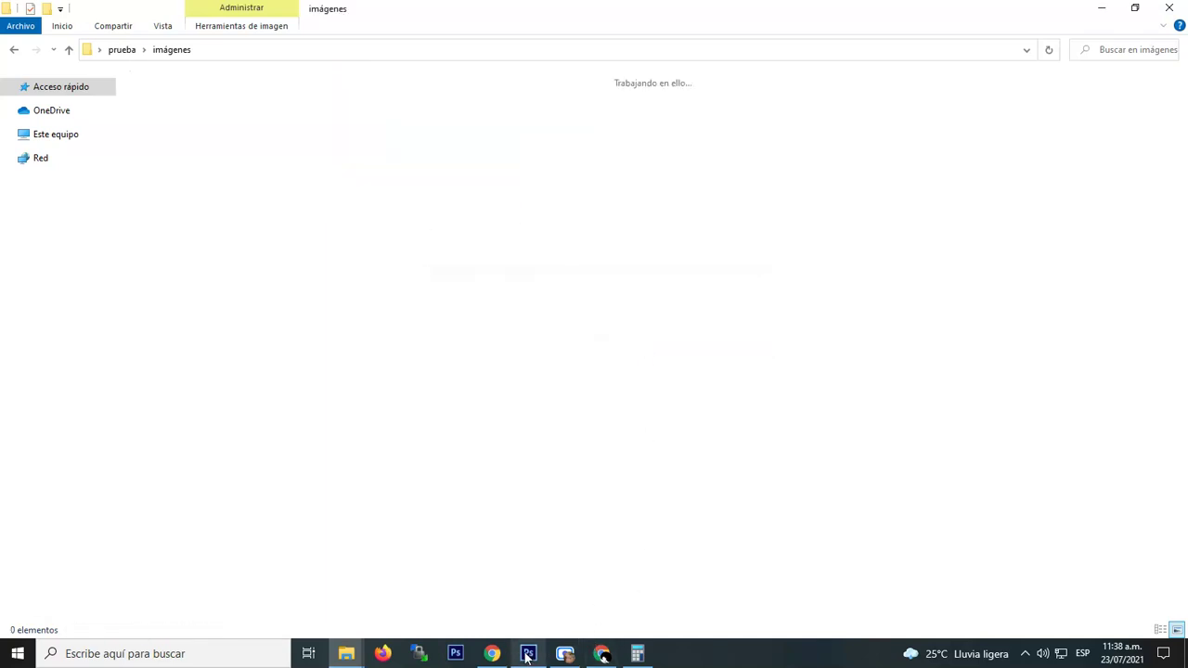
Step: Open Save for Web for the two-slice design, showing JPEG quality 60
click(528, 654)
click(50, 11)
click(97, 212)
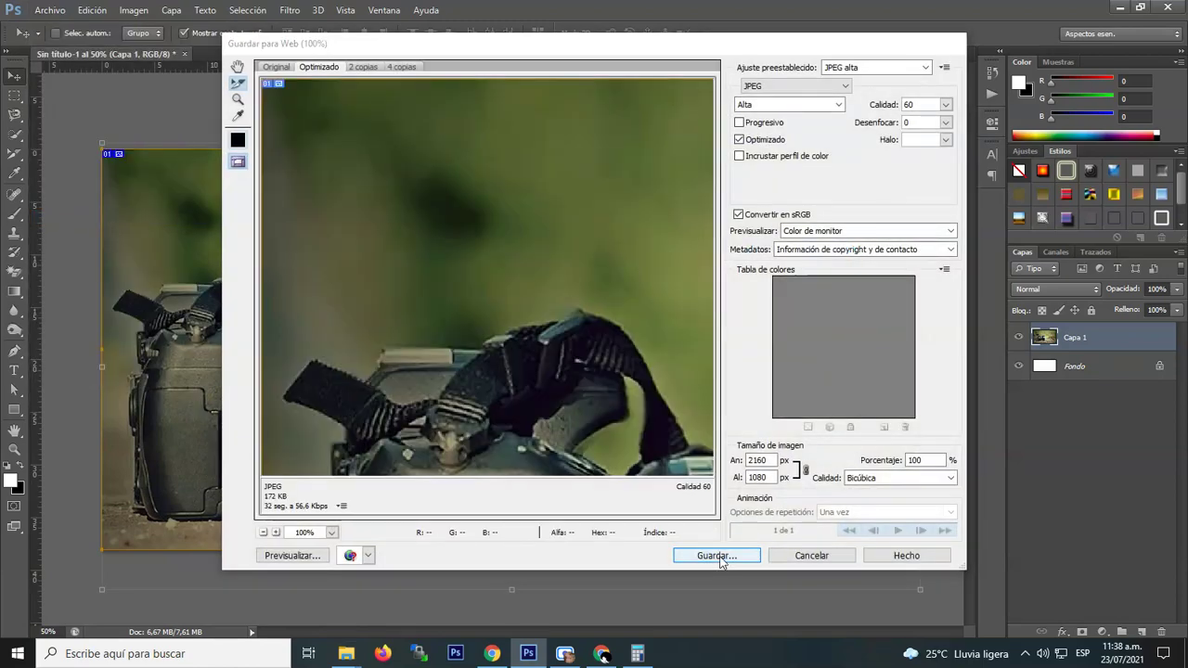
Step: Save all slices as high-quality JPEGs into the prueba folder, accepting the filename warning
click(718, 556)
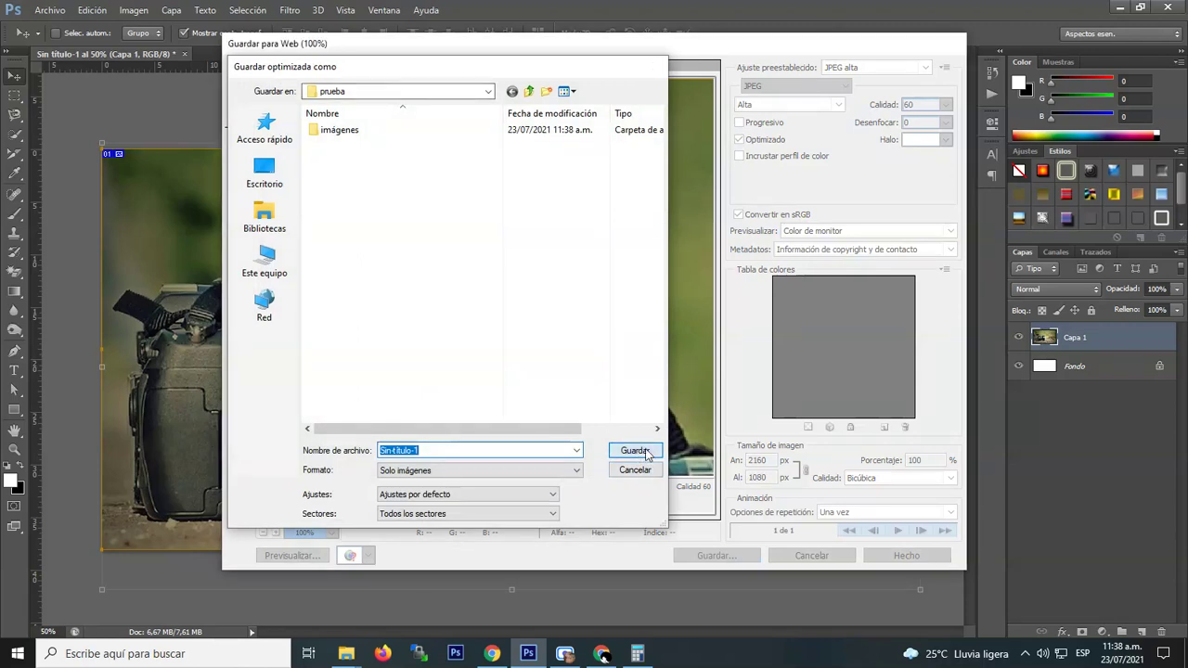
click(635, 451)
click(632, 265)
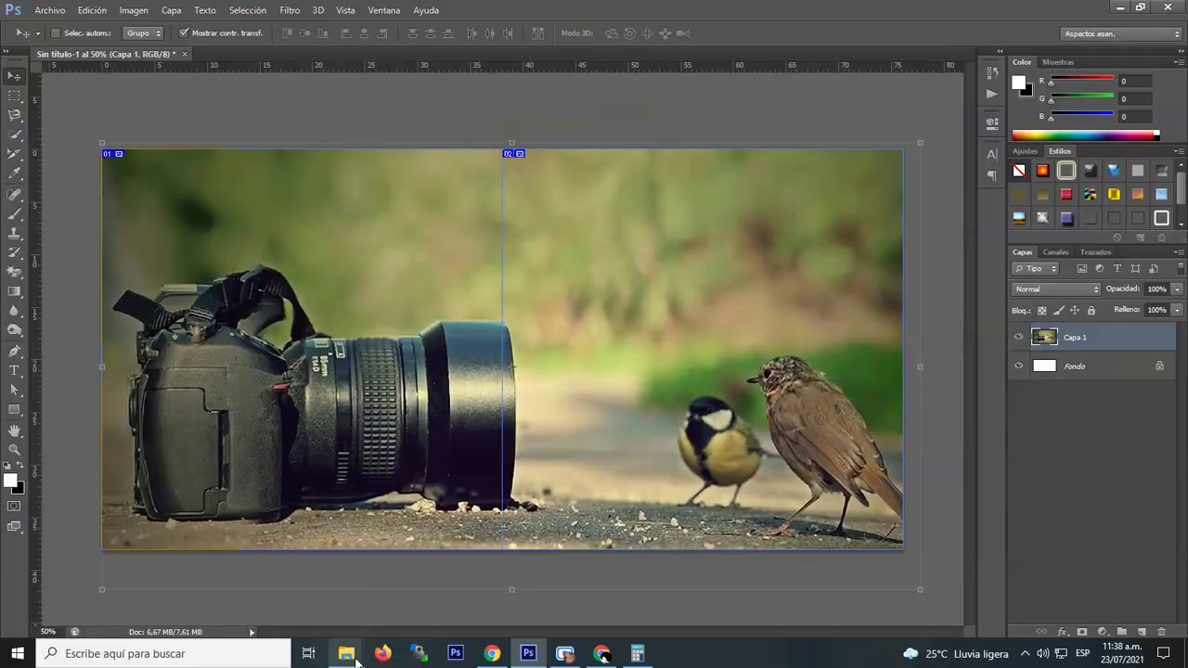
click(405, 587)
Step: Open Sin-titulo-1_01 in Photos and flip between the camera slice and the birds slice
click(188, 96)
double_click(188, 95)
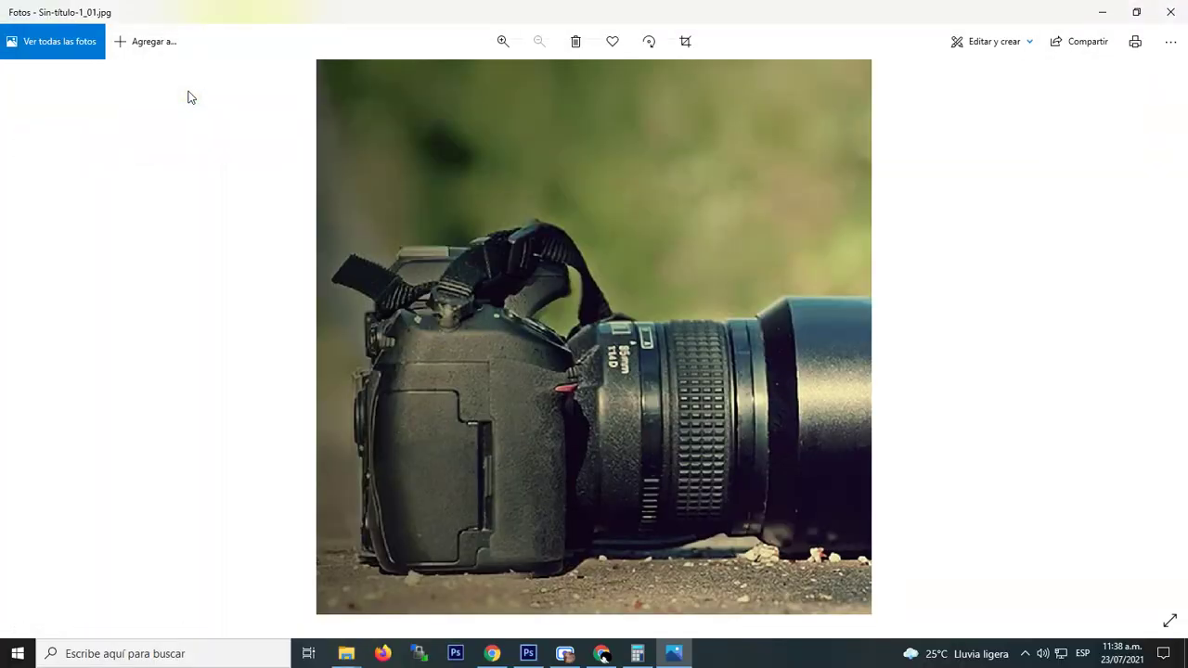
key(Right)
key(Left)
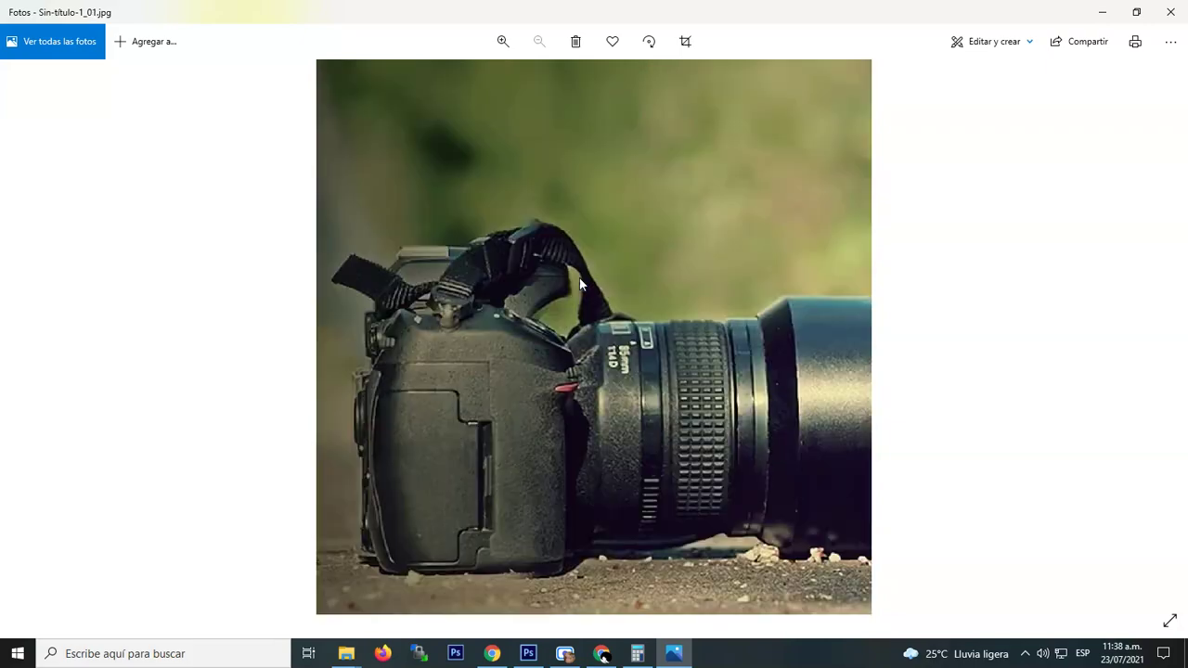